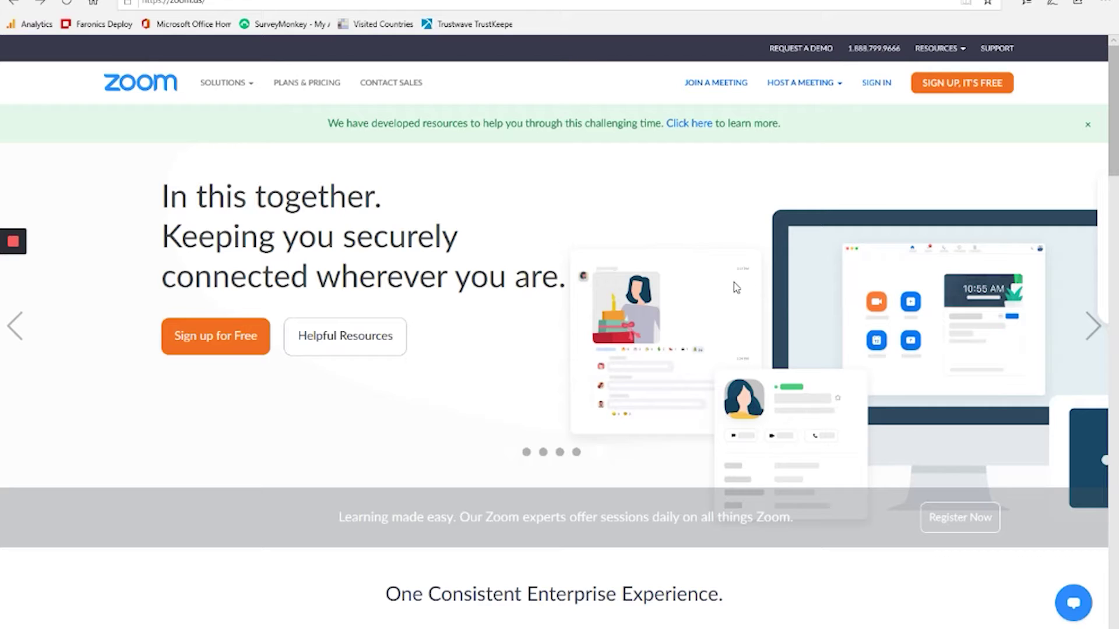
- Begin the free Zoom sign-up and confirm a birth month, day and year
click(951, 89)
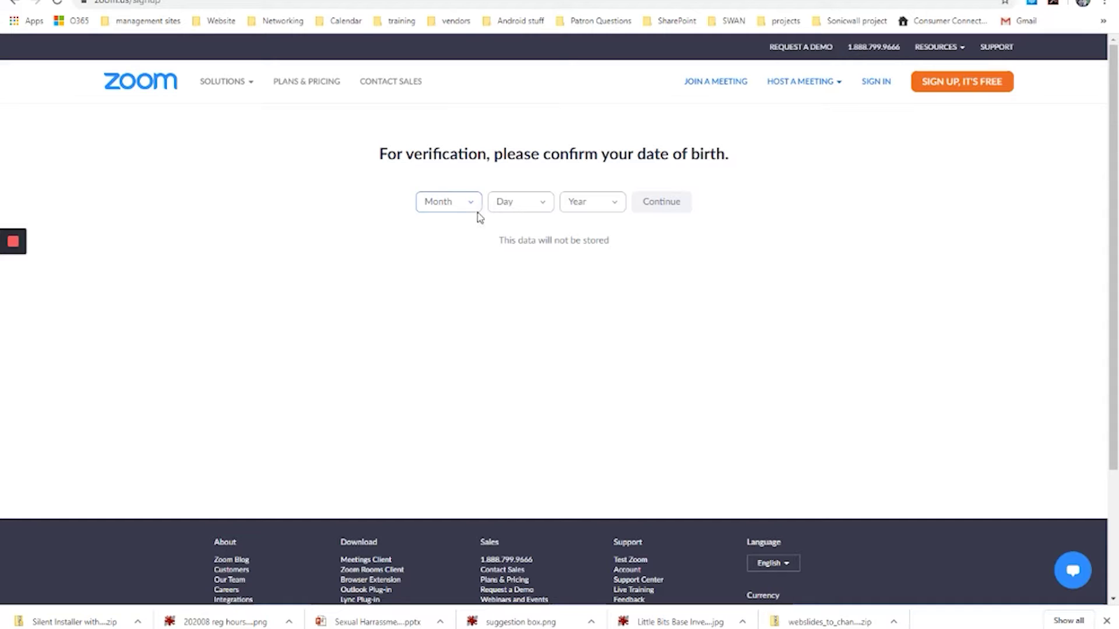
click(471, 207)
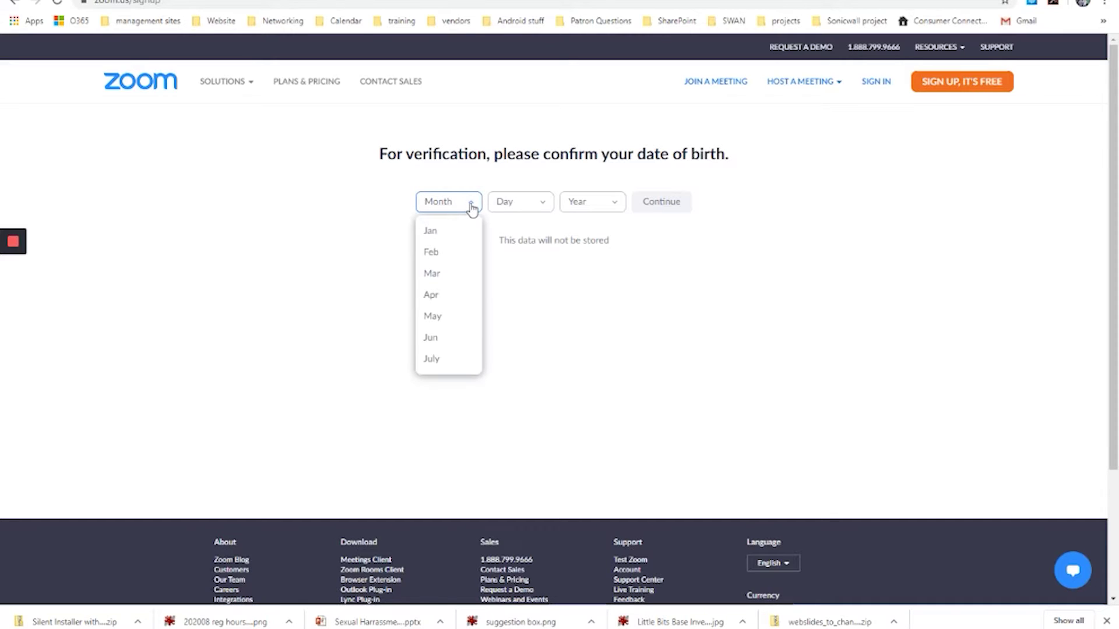
click(436, 272)
click(538, 213)
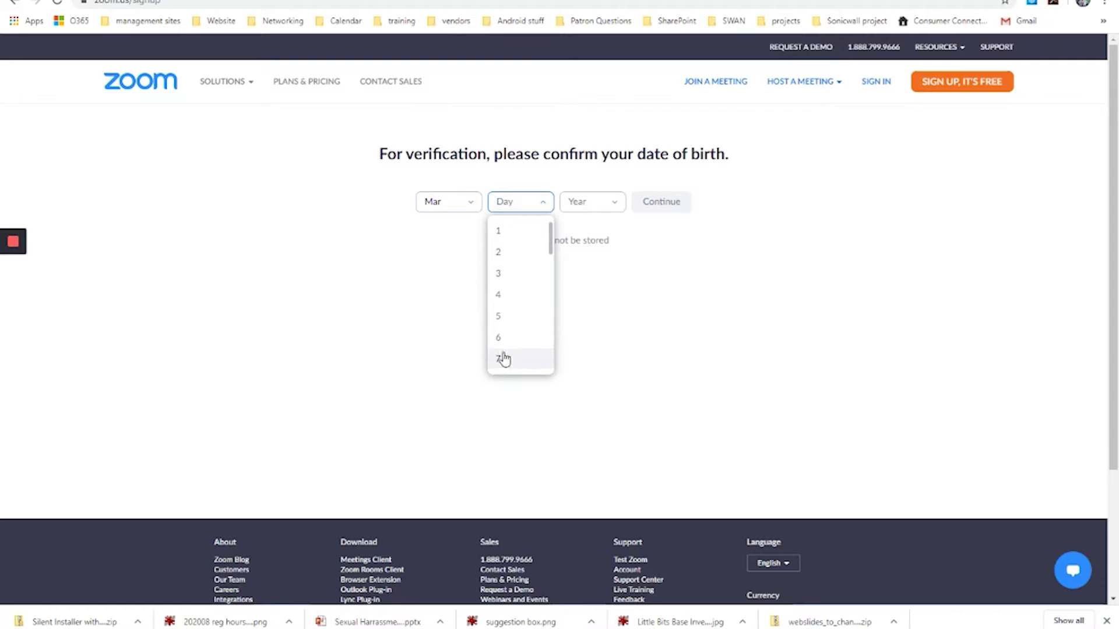
click(501, 360)
click(598, 205)
scroll(591, 277, down, 10)
click(577, 331)
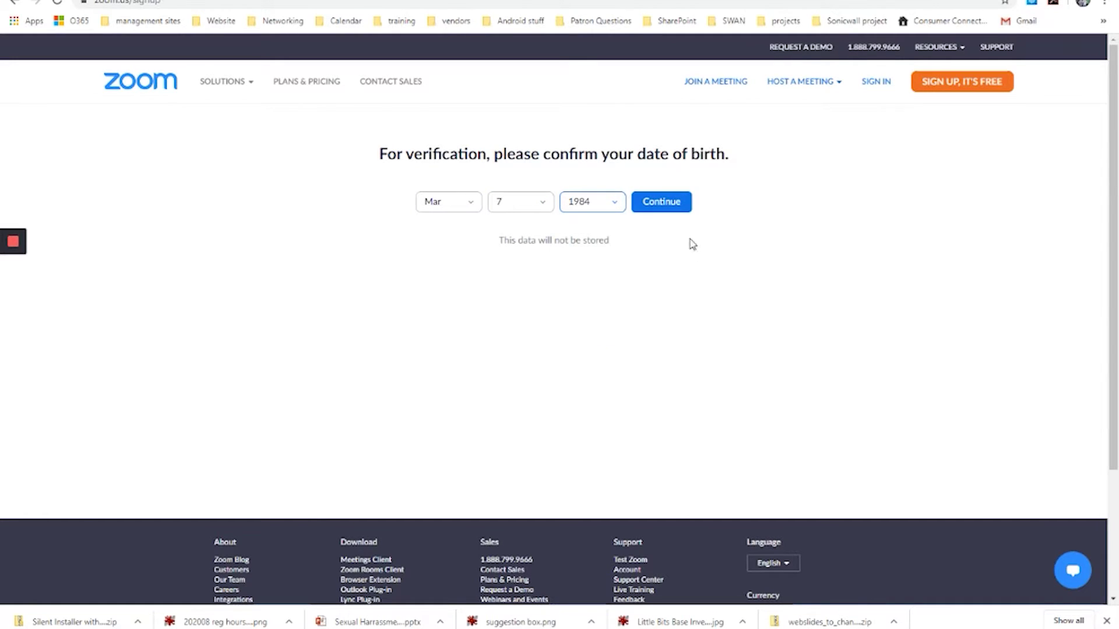
click(670, 211)
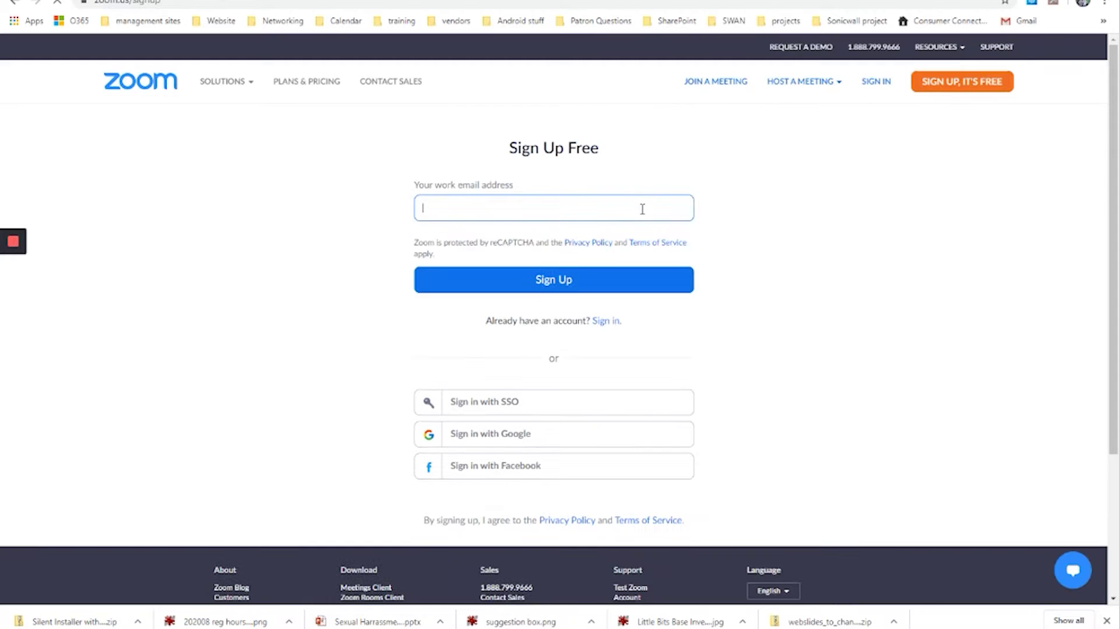
- Fill the work e-mail field by typing its start and accepting the autofill suggestion
click(484, 210)
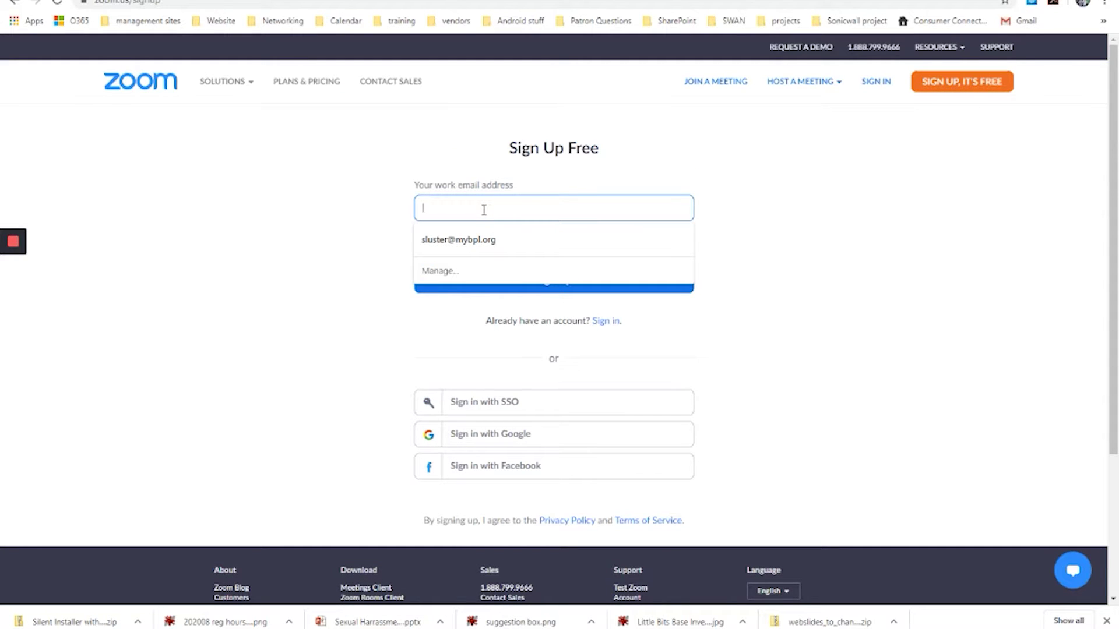
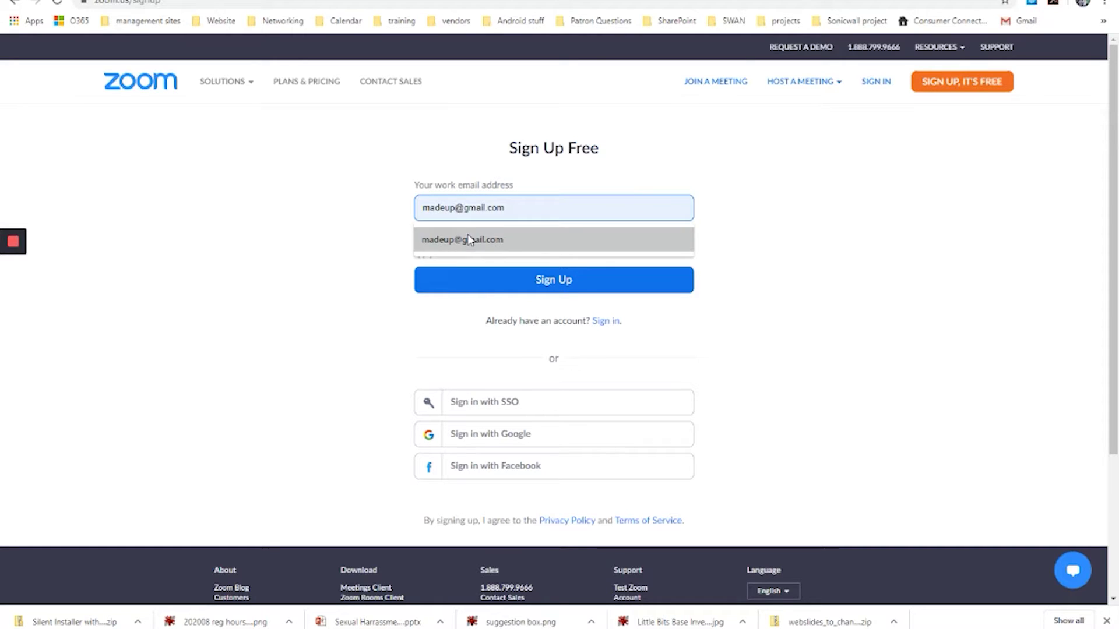
click(466, 240)
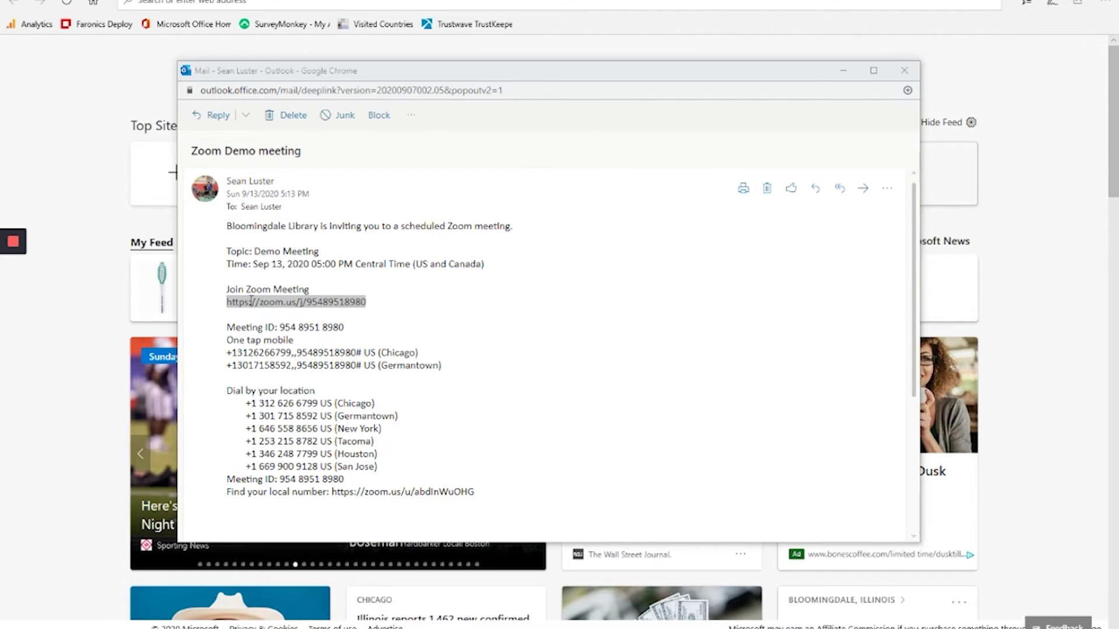
drag(227, 301, 342, 308)
right_click(366, 305)
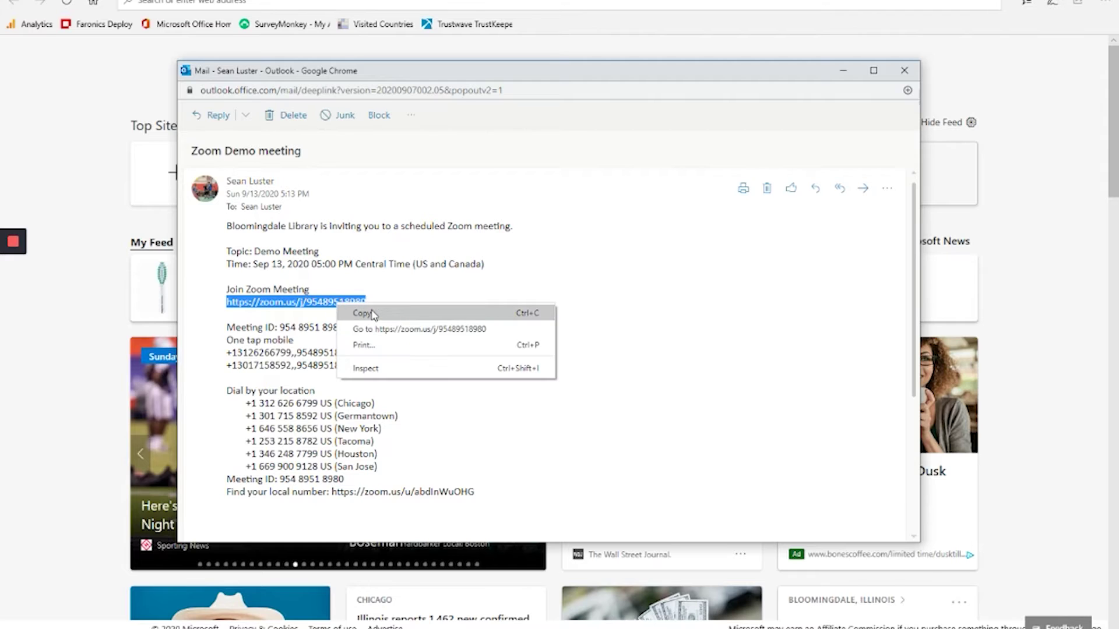
click(368, 316)
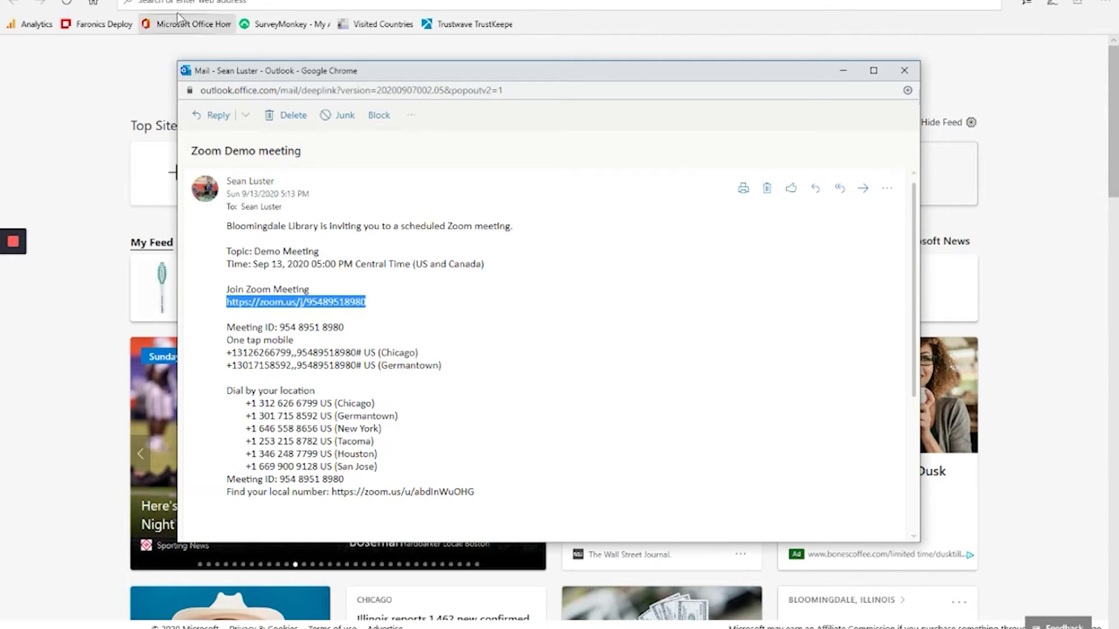
- Paste the copied join link into Edge's address bar and go to it
click(197, 6)
key(ctrl+v)
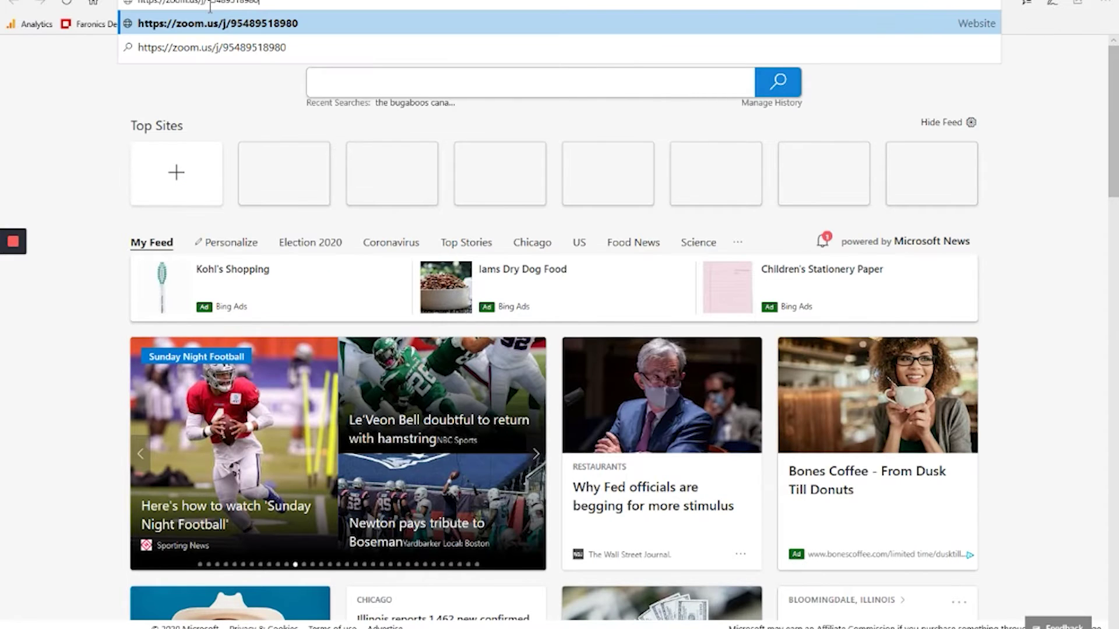
key(Return)
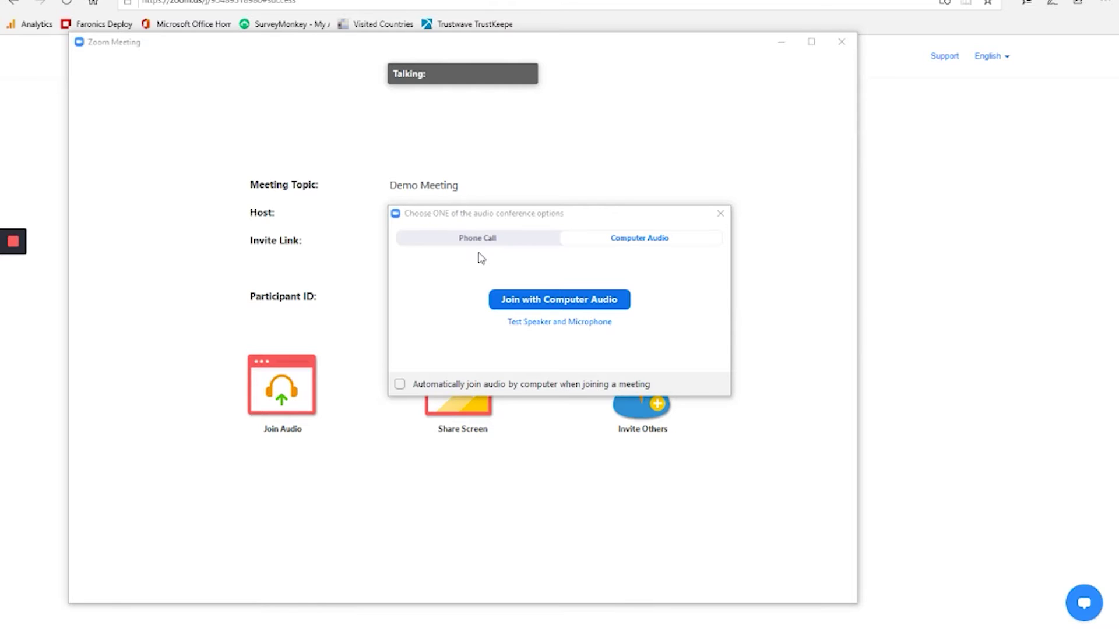
- Choose Join with Computer Audio in the Demo Meeting's audio dialog
click(548, 303)
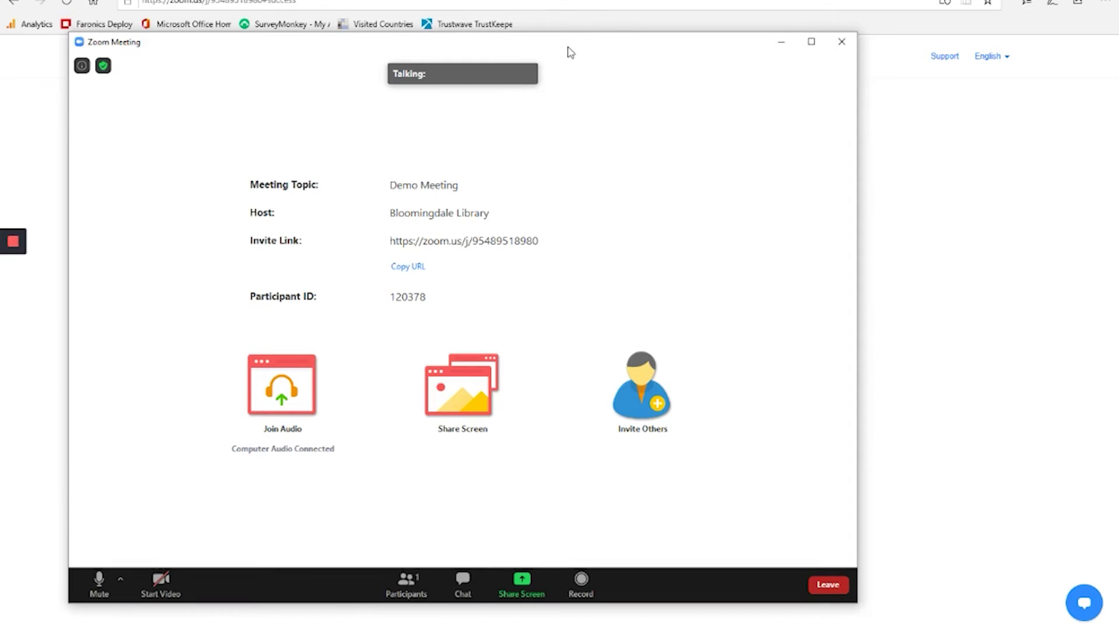
- Shift the meeting window to the right and mute the microphone
drag(569, 52, 644, 50)
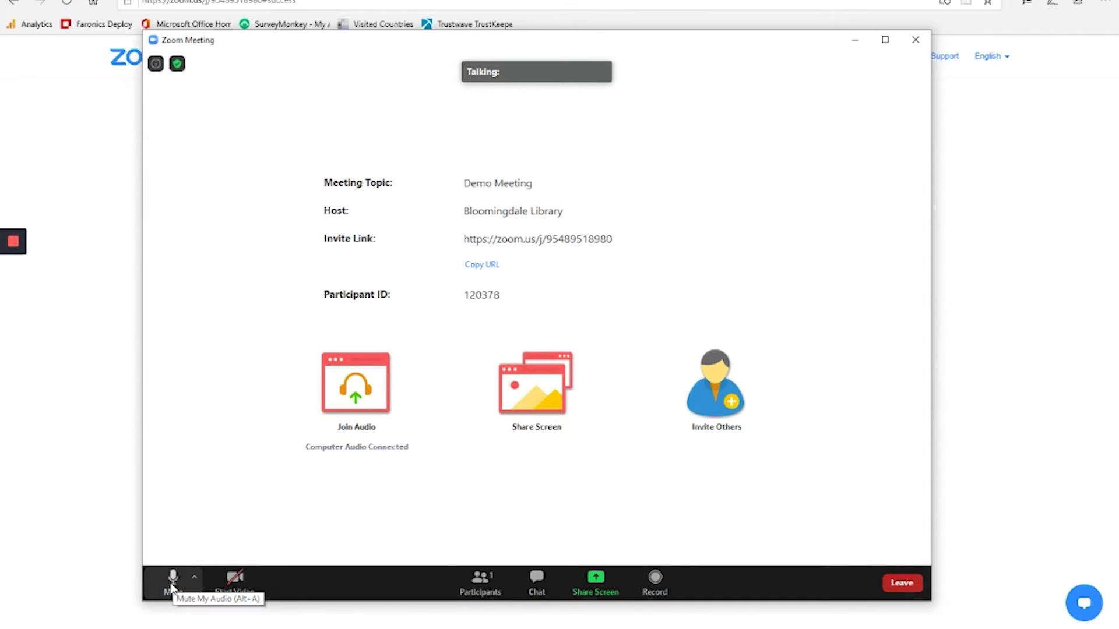
click(175, 585)
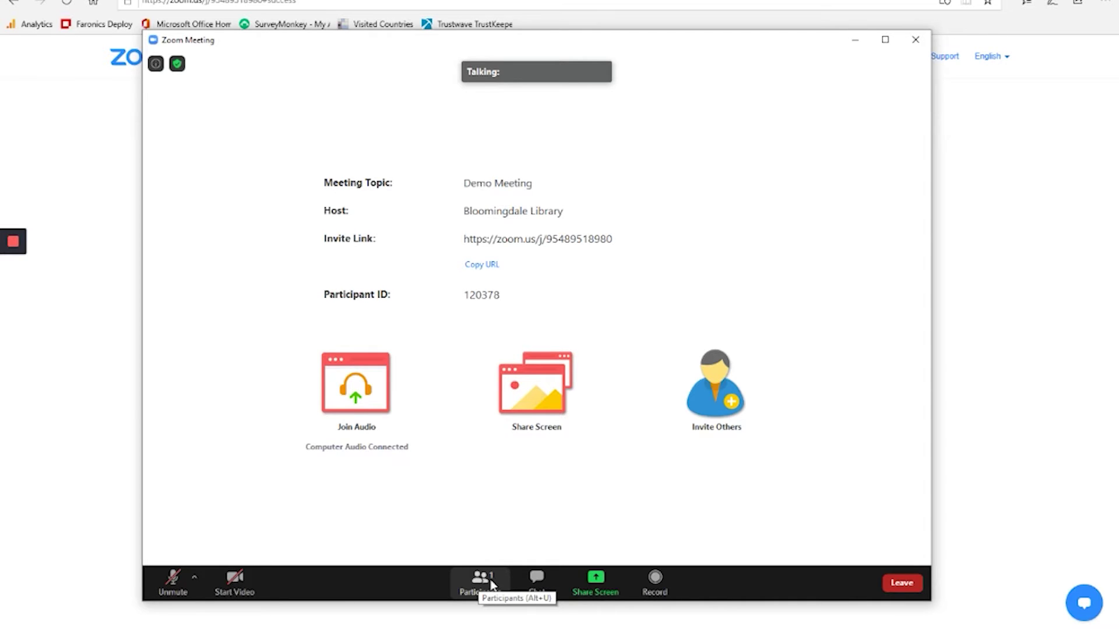
- Open the Participants and Chat panels and type 'how is it going so far?' to Everyone
click(481, 583)
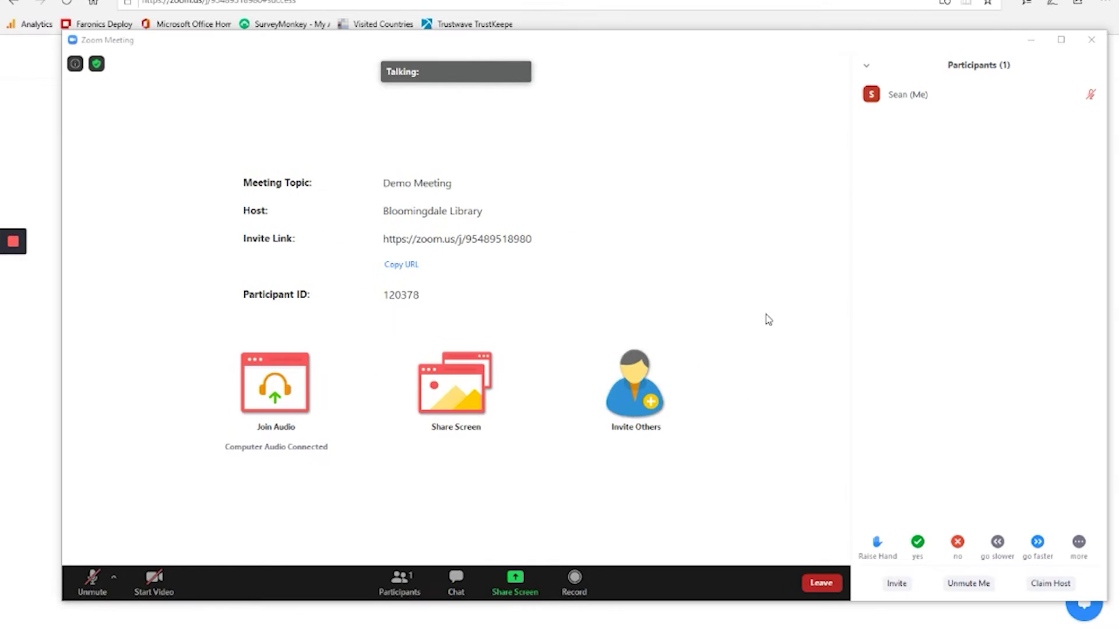
mouse_move(882, 105)
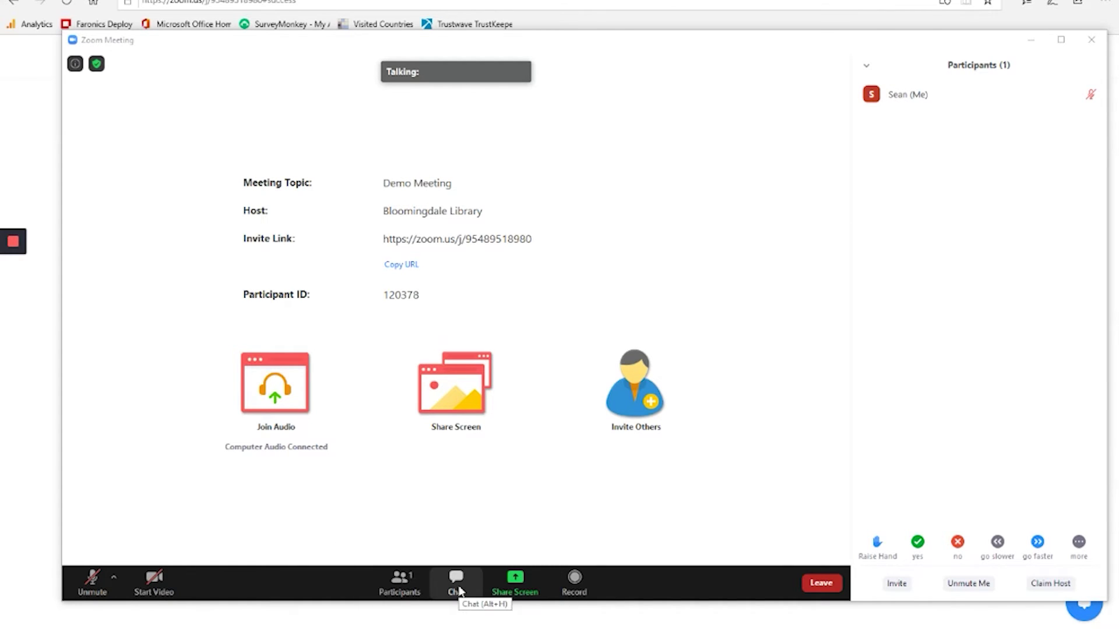
click(457, 583)
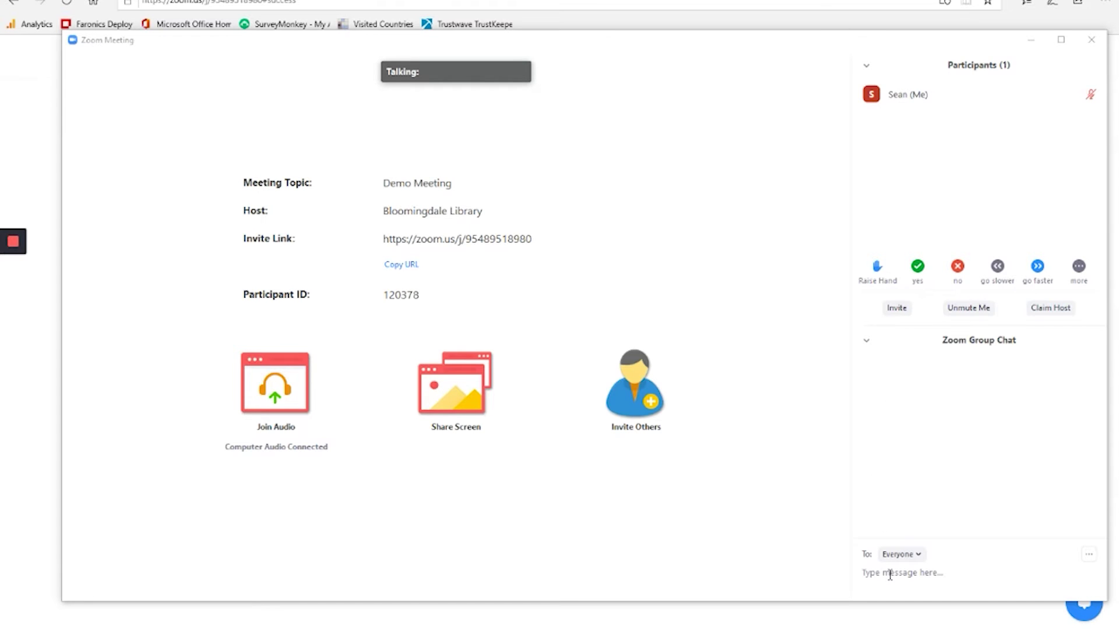
text(how is it going so far?)
click(919, 558)
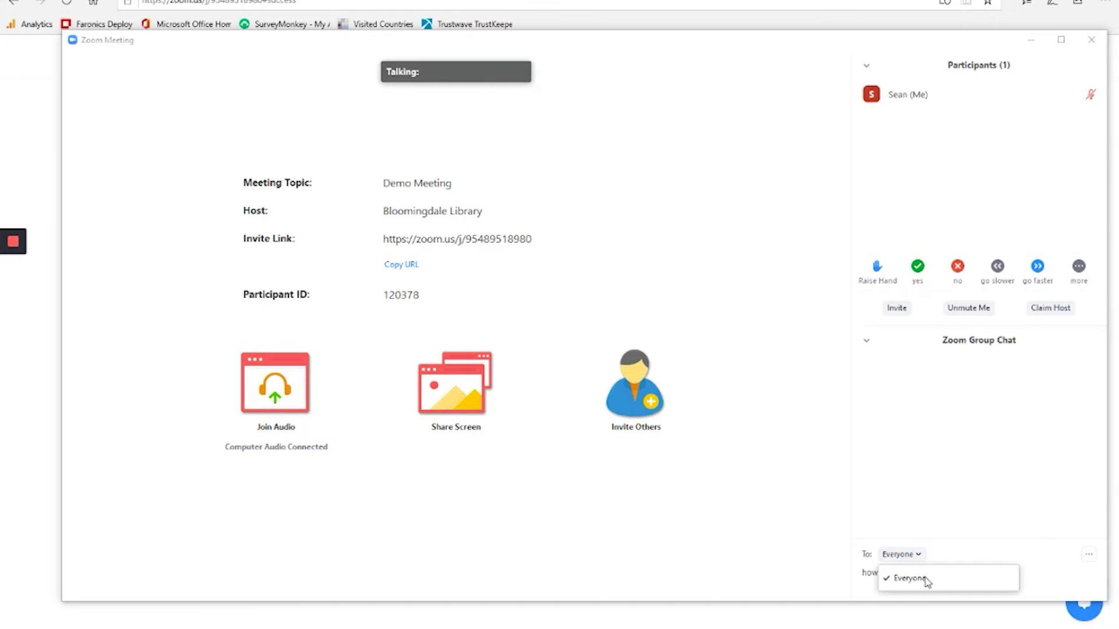
click(946, 554)
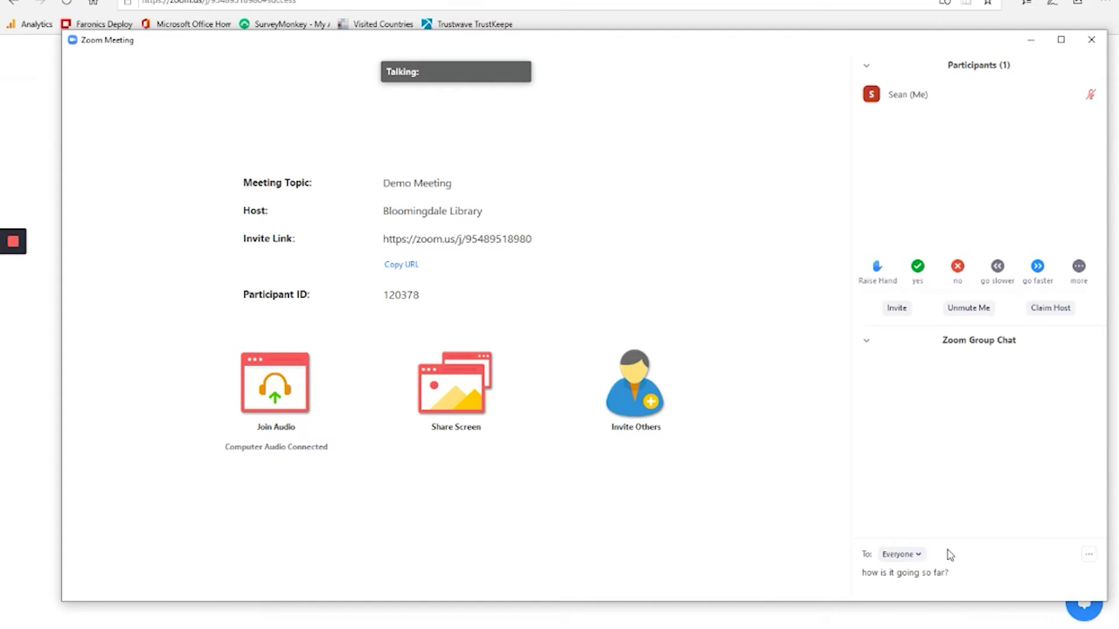
mouse_move(287, 561)
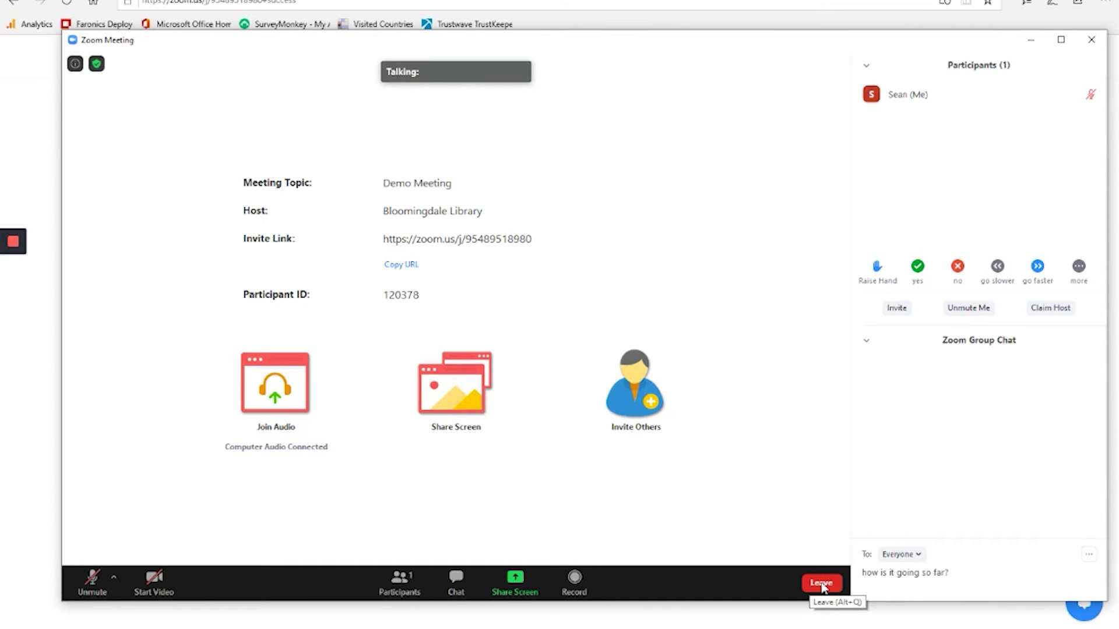
- Choose Leave on the Demo Meeting toolbar to get the Leave Meeting confirmation
click(821, 584)
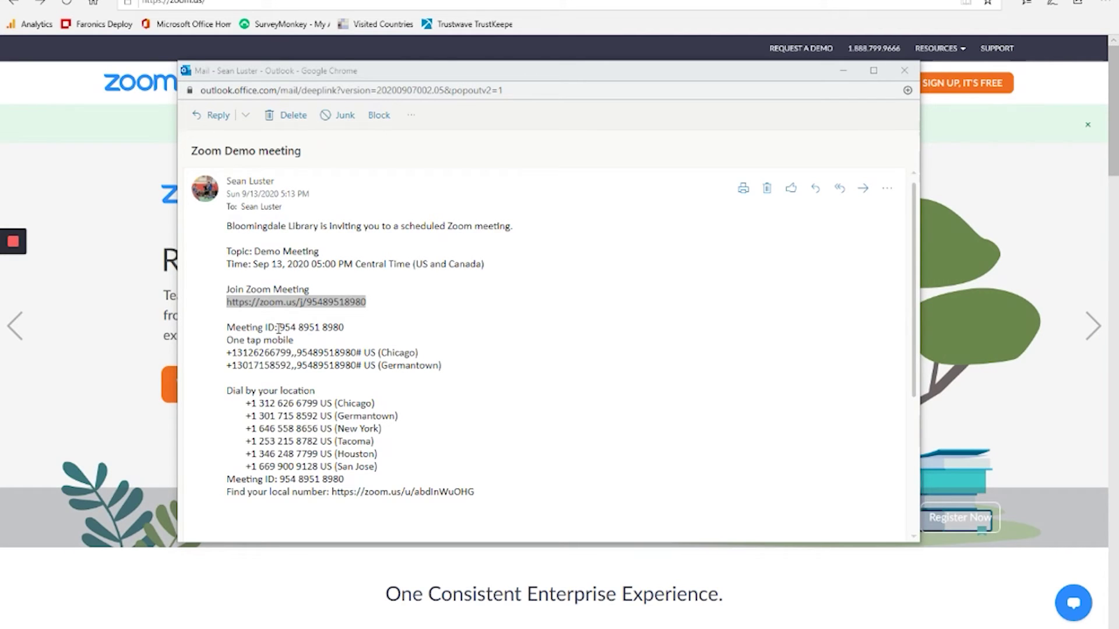
drag(278, 328, 345, 330)
key(ctrl+c)
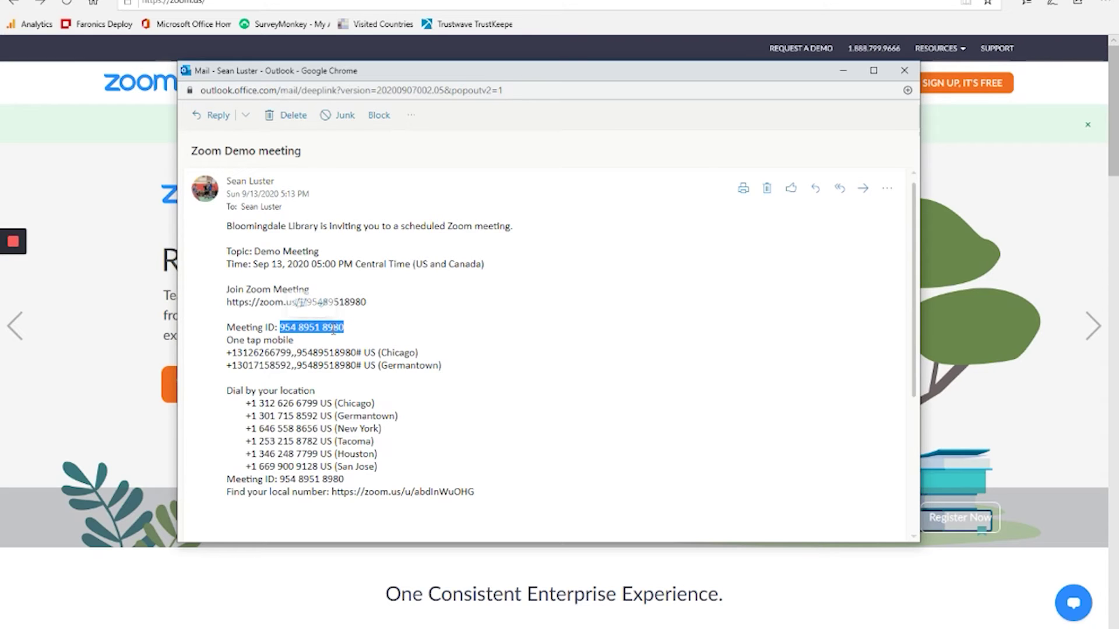
click(114, 139)
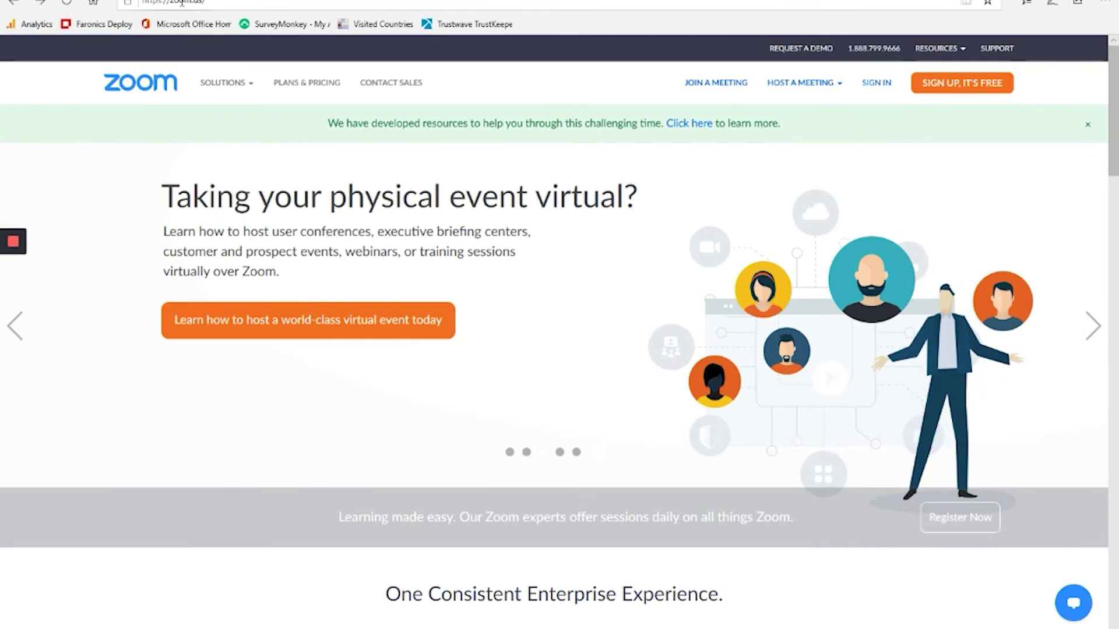
click(716, 84)
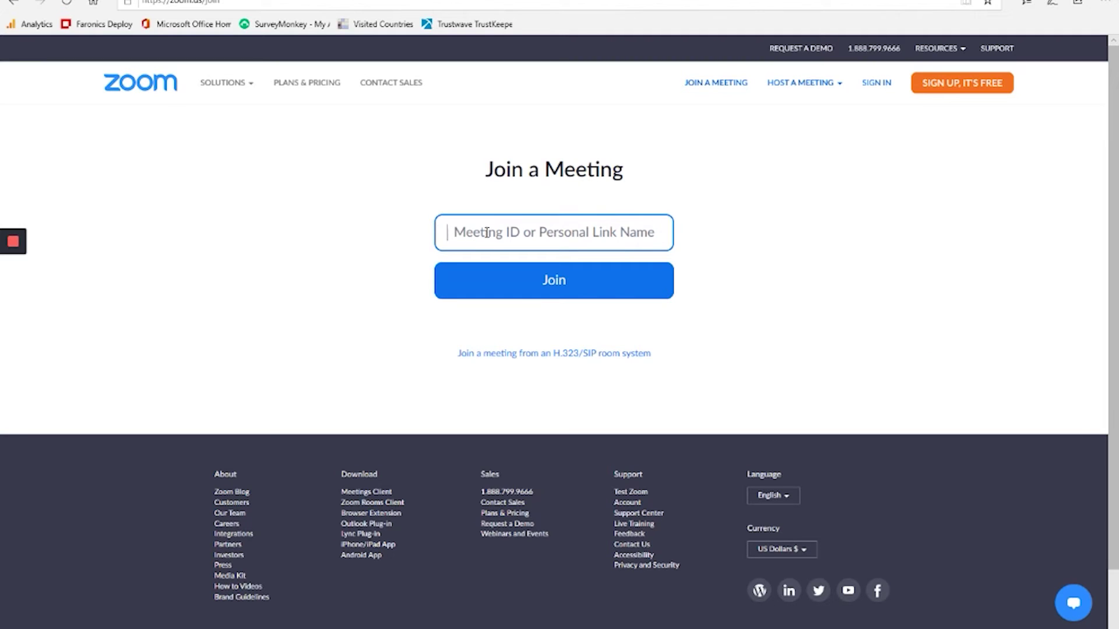
key(ctrl+v)
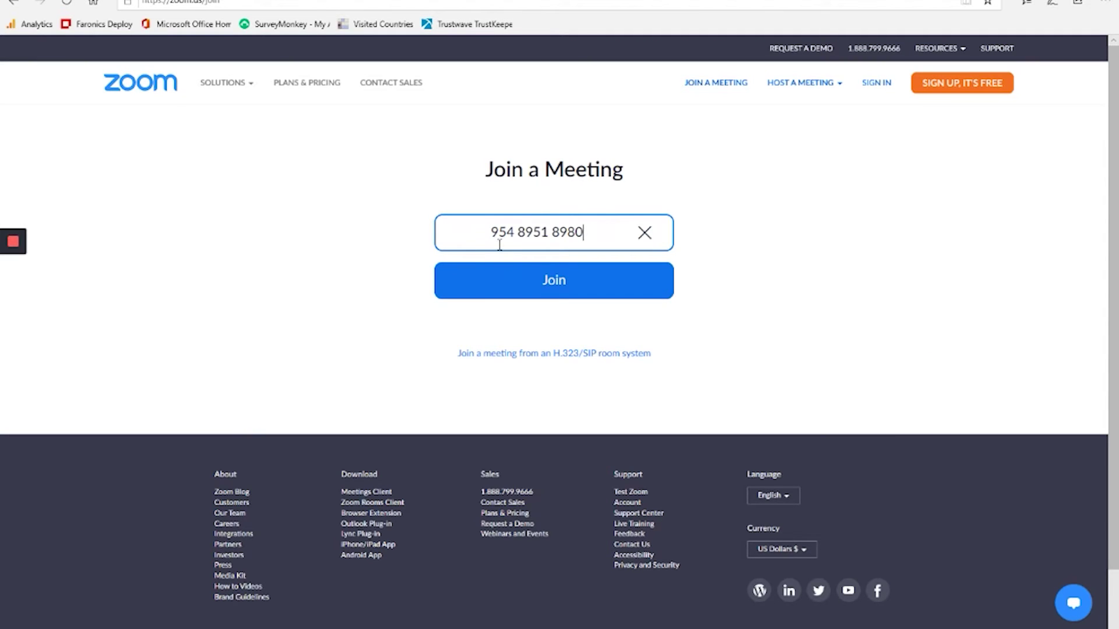
click(559, 285)
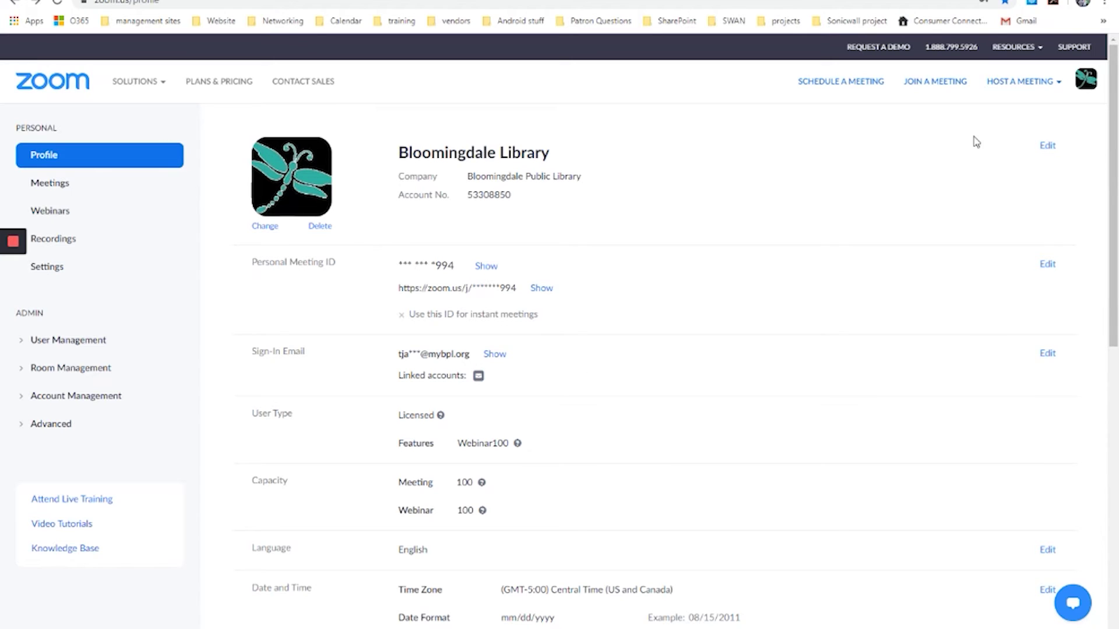
- Open the Plans & Pricing page from the Zoom web portal's top navigation
click(217, 86)
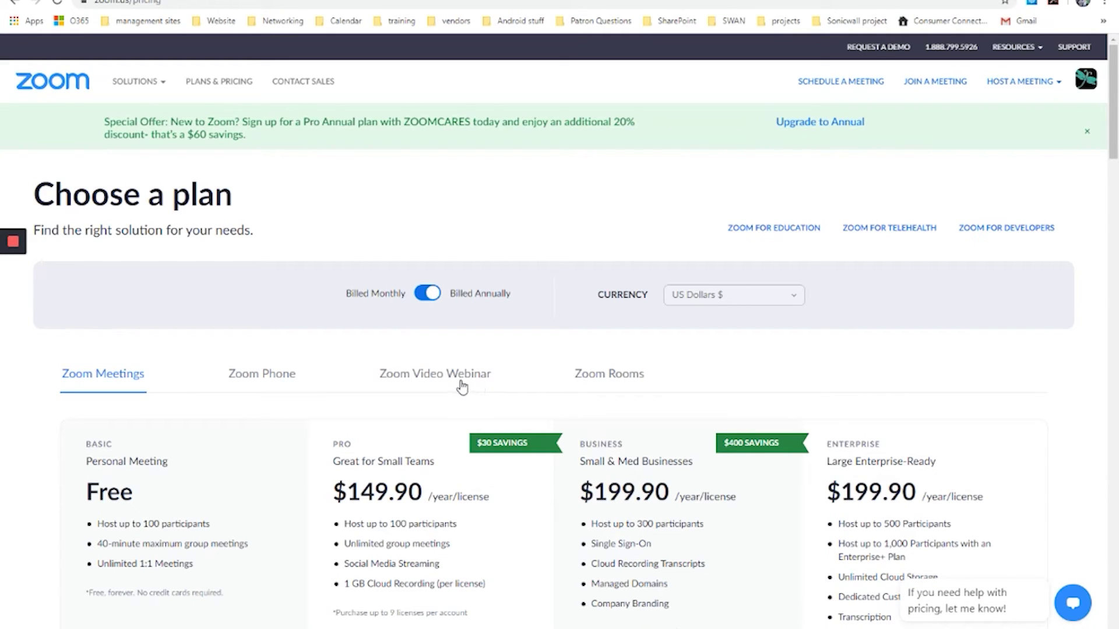
scroll(508, 404, down, 2)
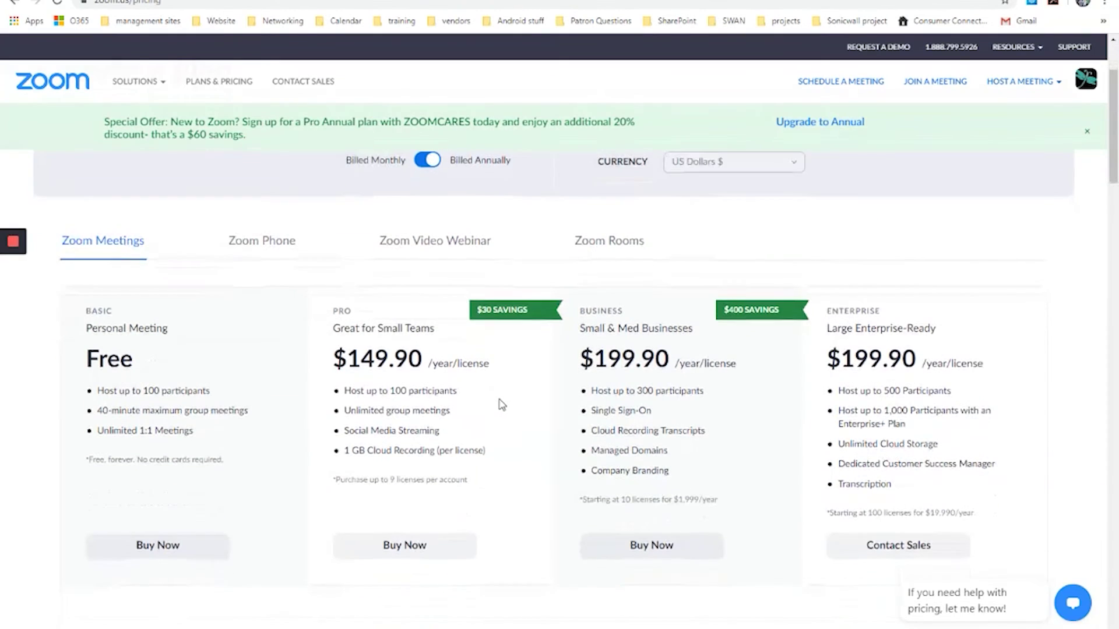
scroll(119, 376, down, 1)
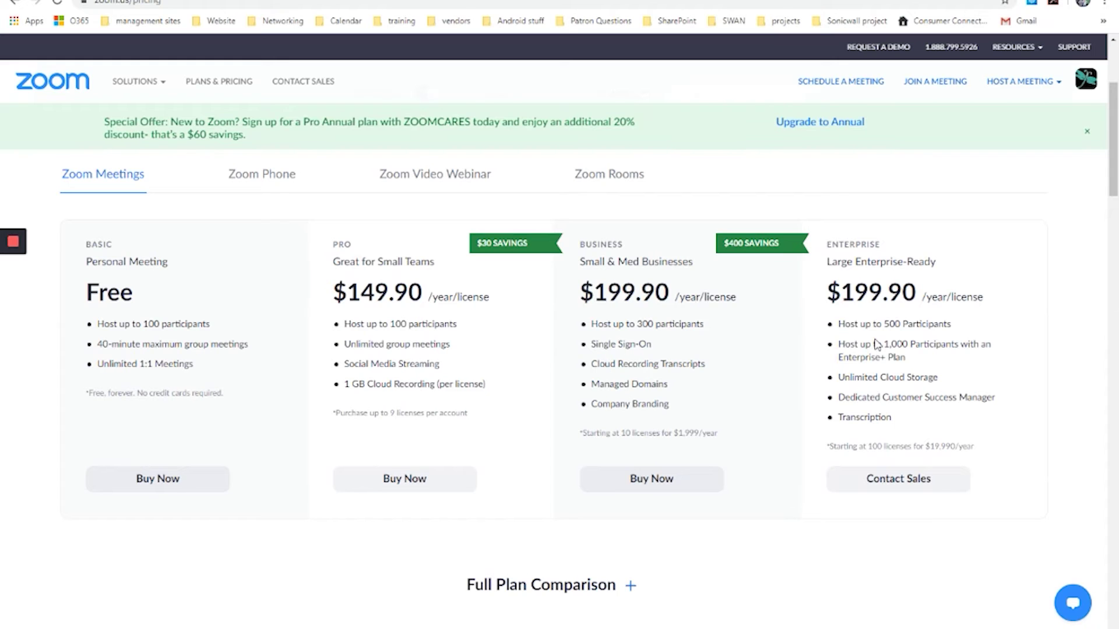
scroll(847, 393, down, 1)
scroll(750, 357, down, 6)
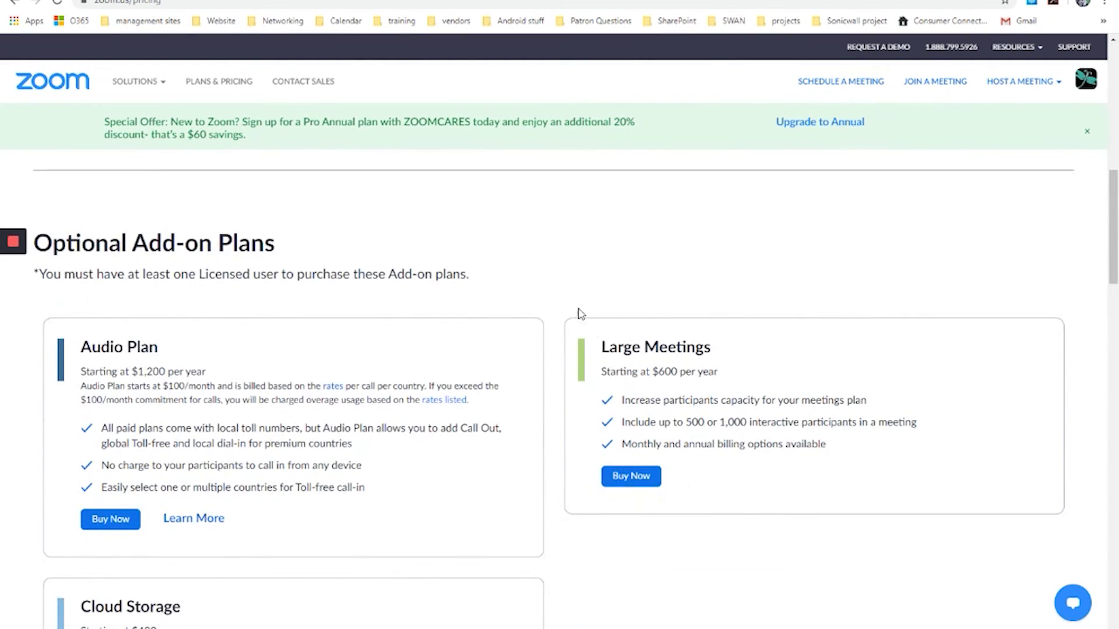
scroll(547, 261, down, 2)
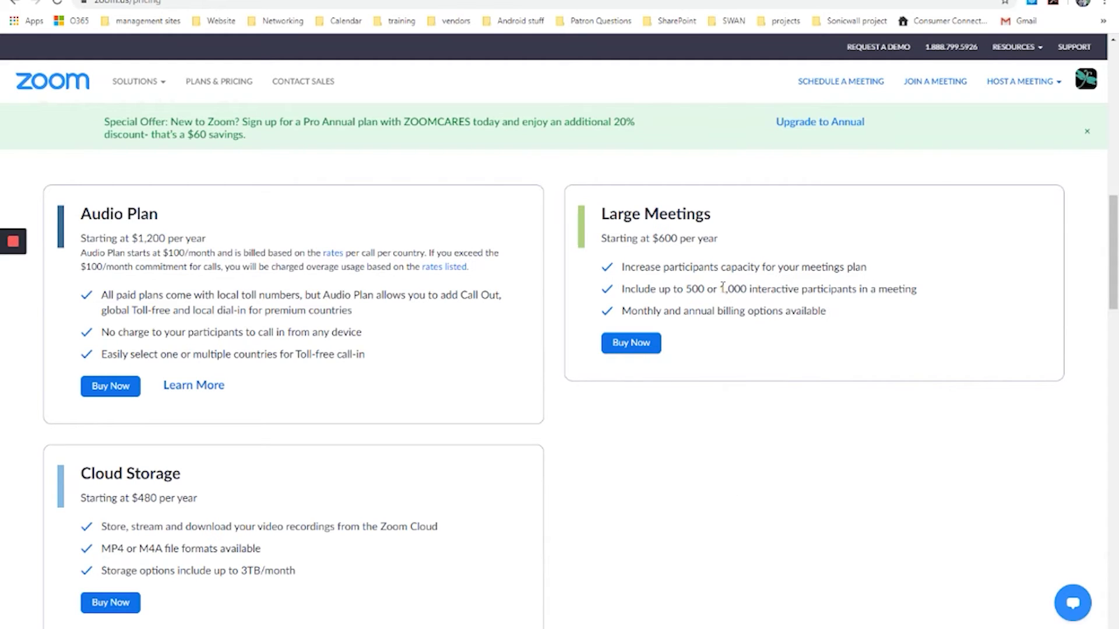
scroll(220, 391, down, 5)
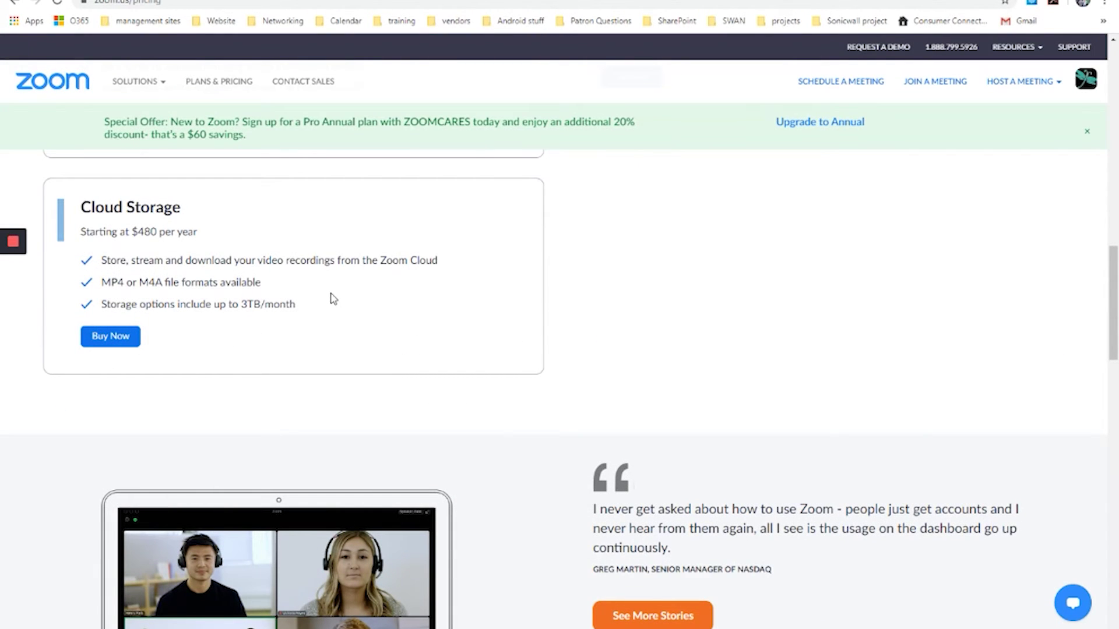
scroll(360, 347, up, 15)
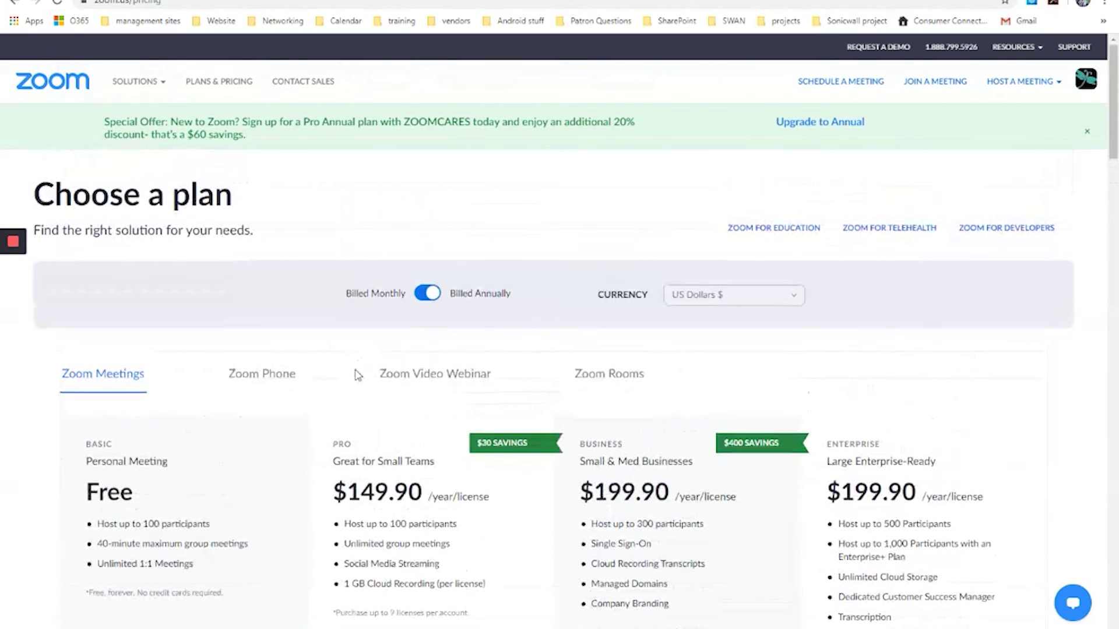
mouse_move(139, 88)
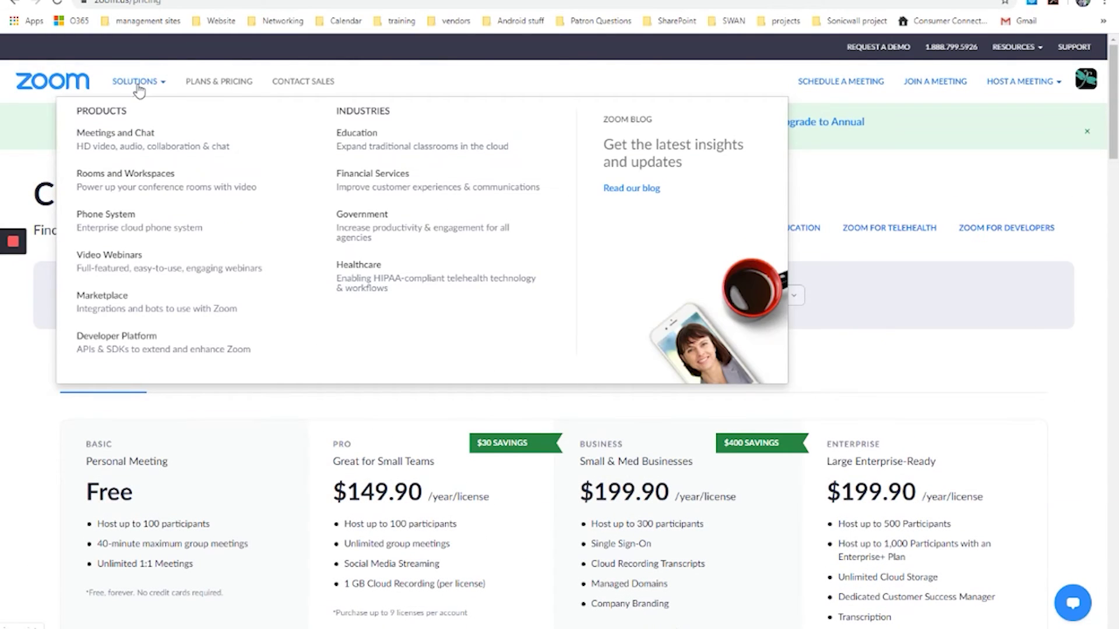
- Go to the account's Meetings page via the profile avatar to list upcoming meetings
click(14, 4)
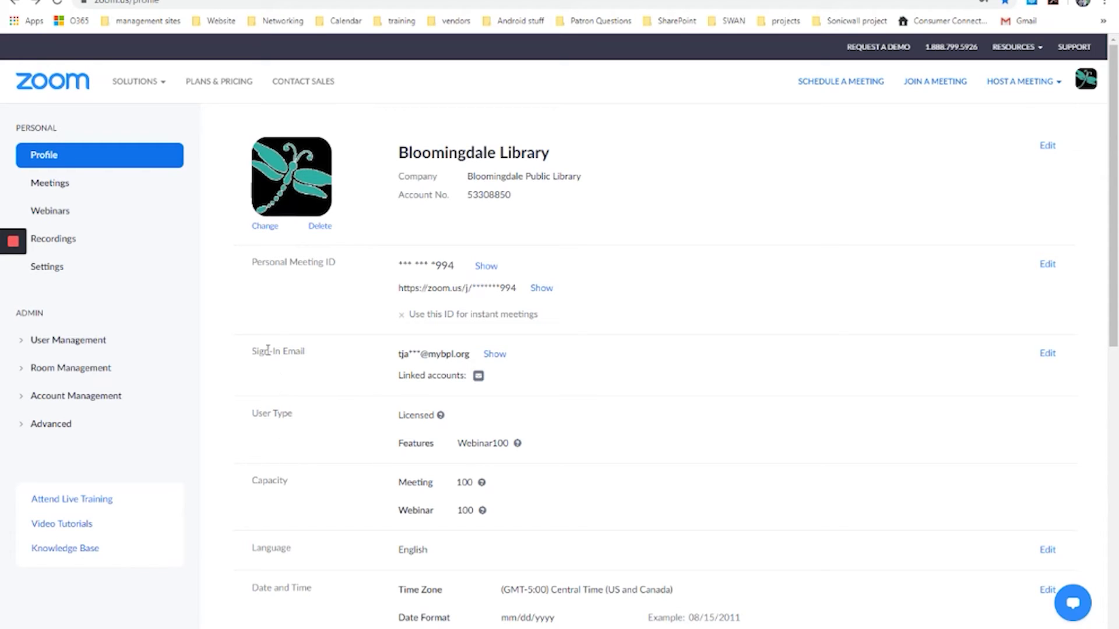
click(46, 186)
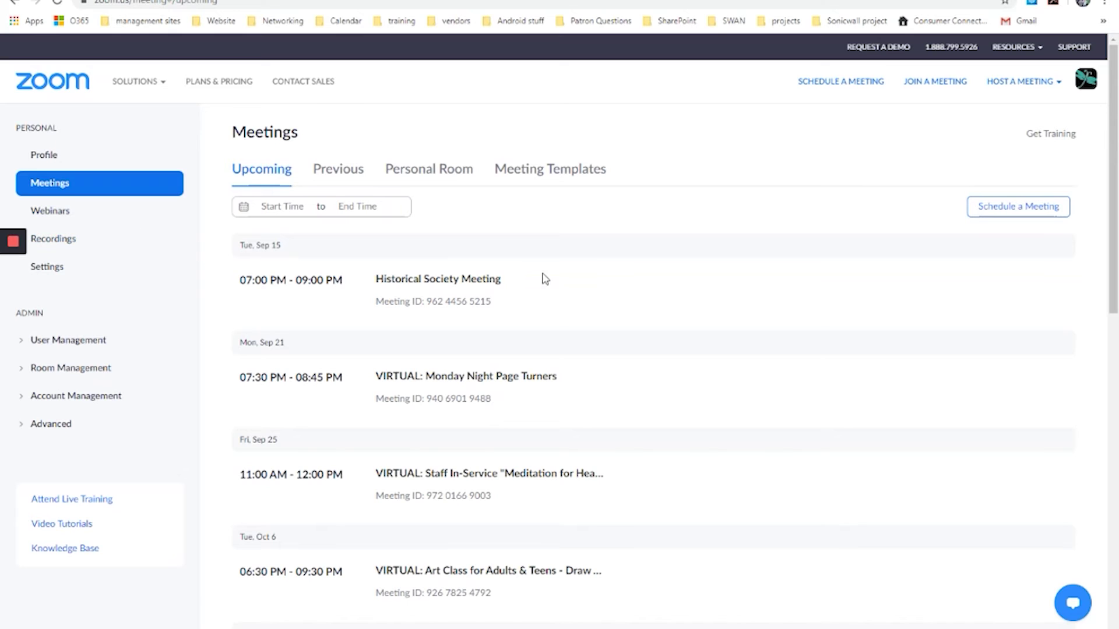
- Schedule a new meeting titled 'youtube demo' with description 'learning to use zoom'
click(1005, 214)
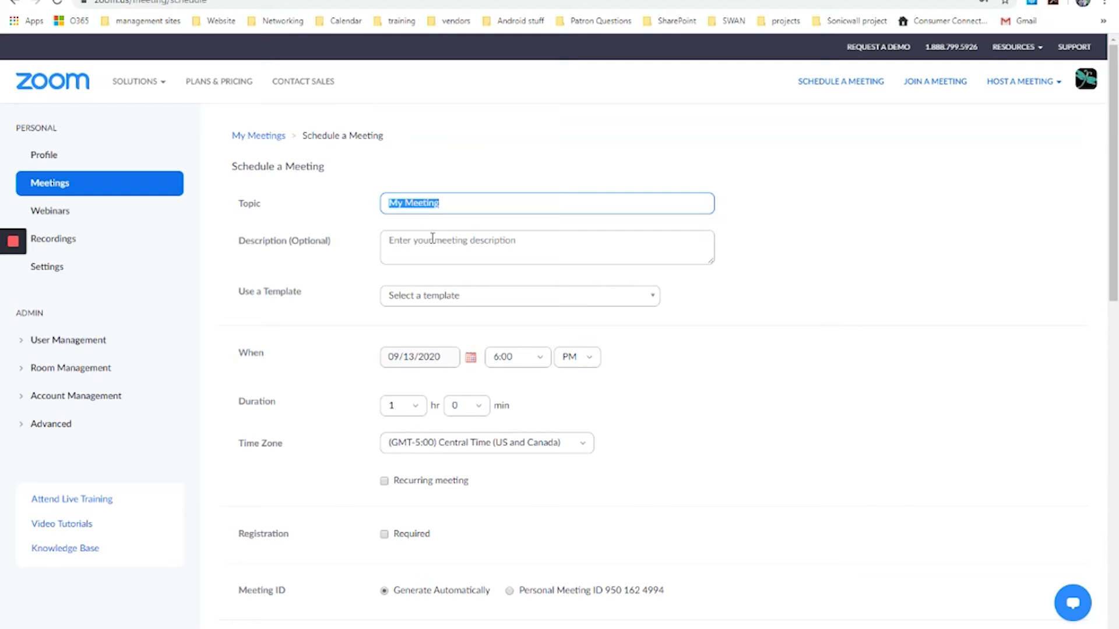
text(youtube demo)
click(432, 239)
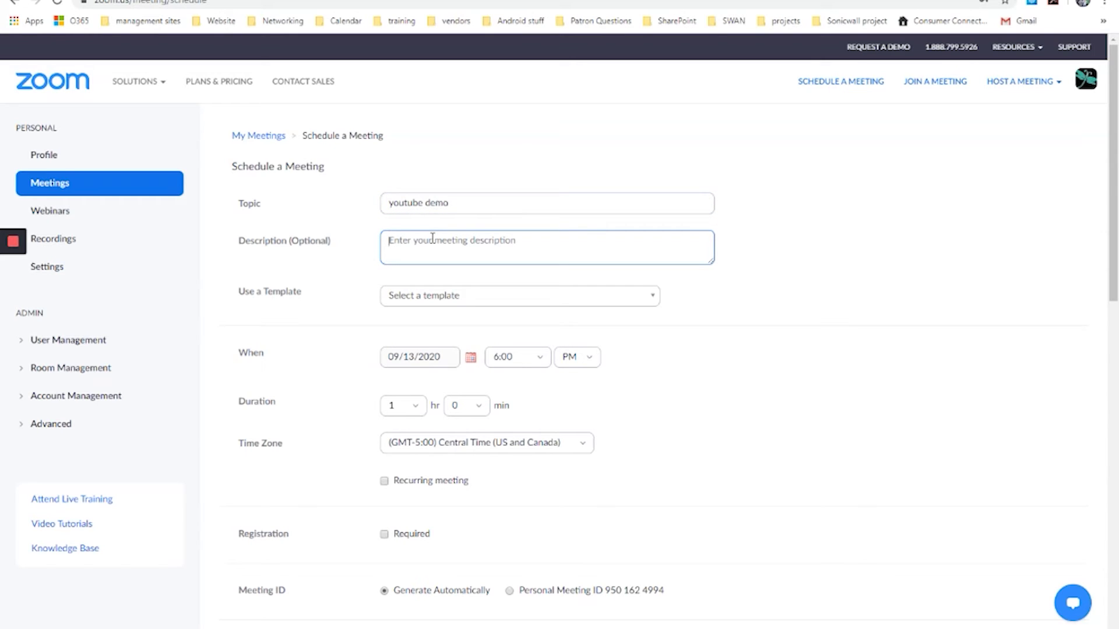
text(learning to use zoom)
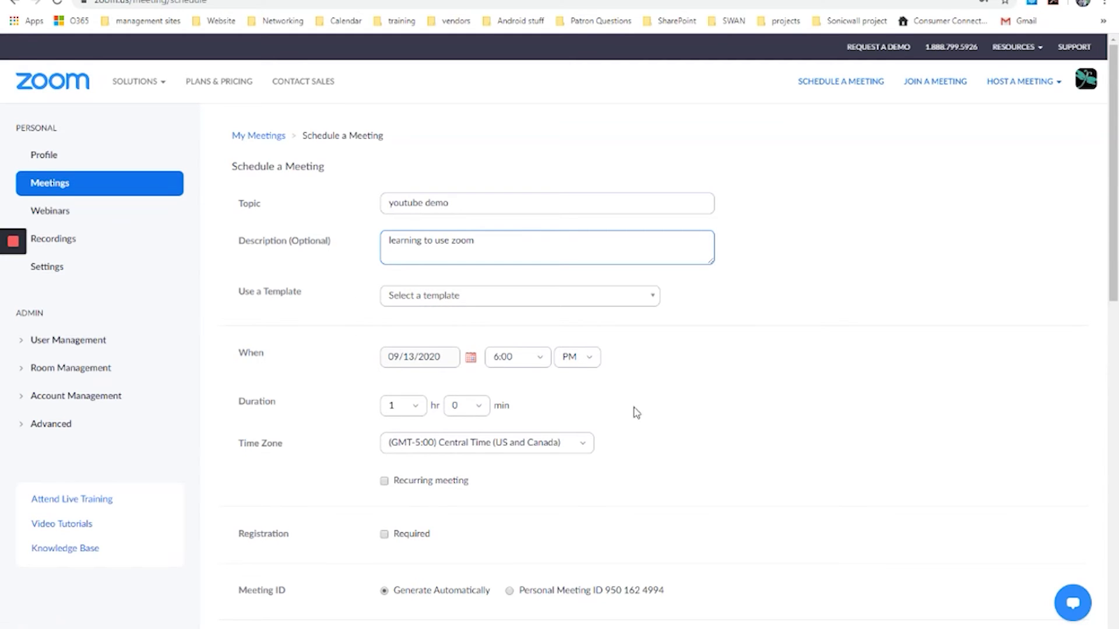
- Set the meeting start time to 5:30 PM and duration to 1 hr 15 min
scroll(641, 416, down, 1)
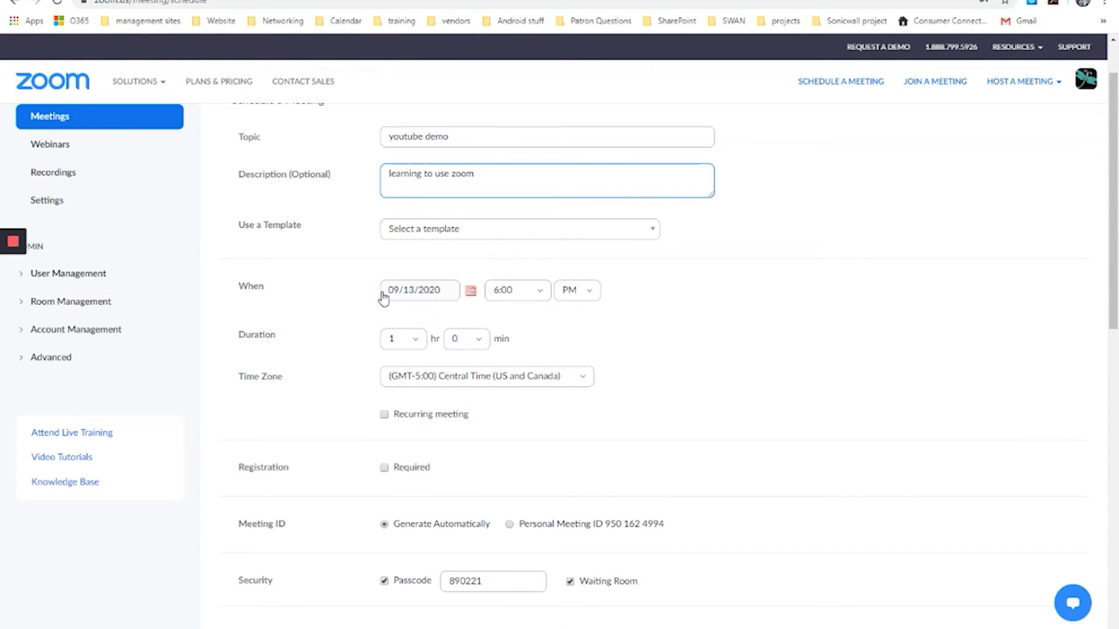
click(544, 295)
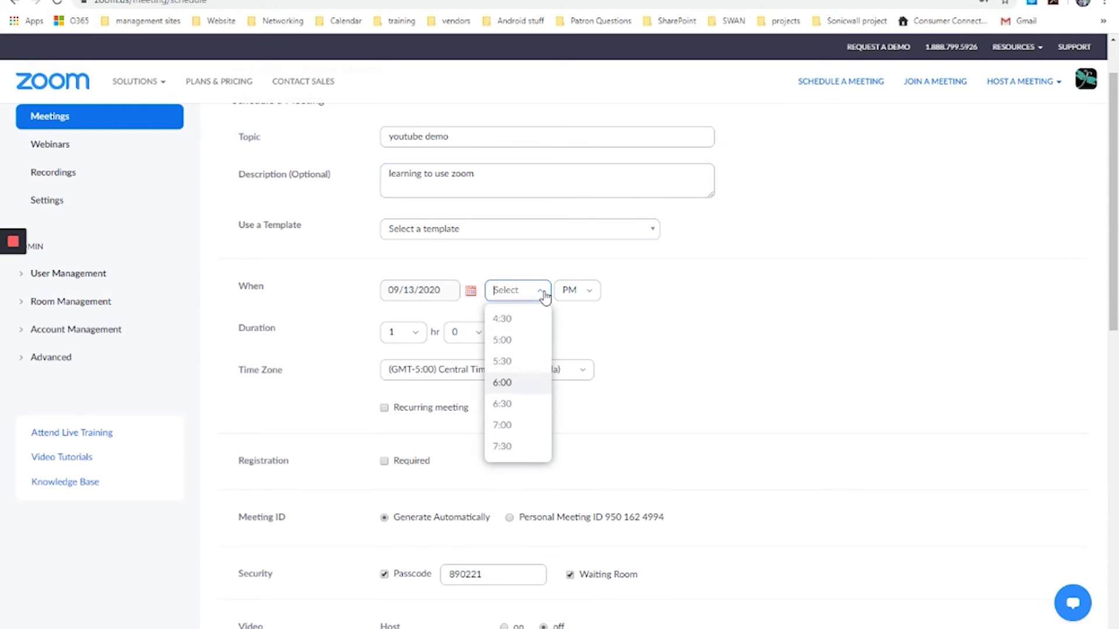
click(508, 363)
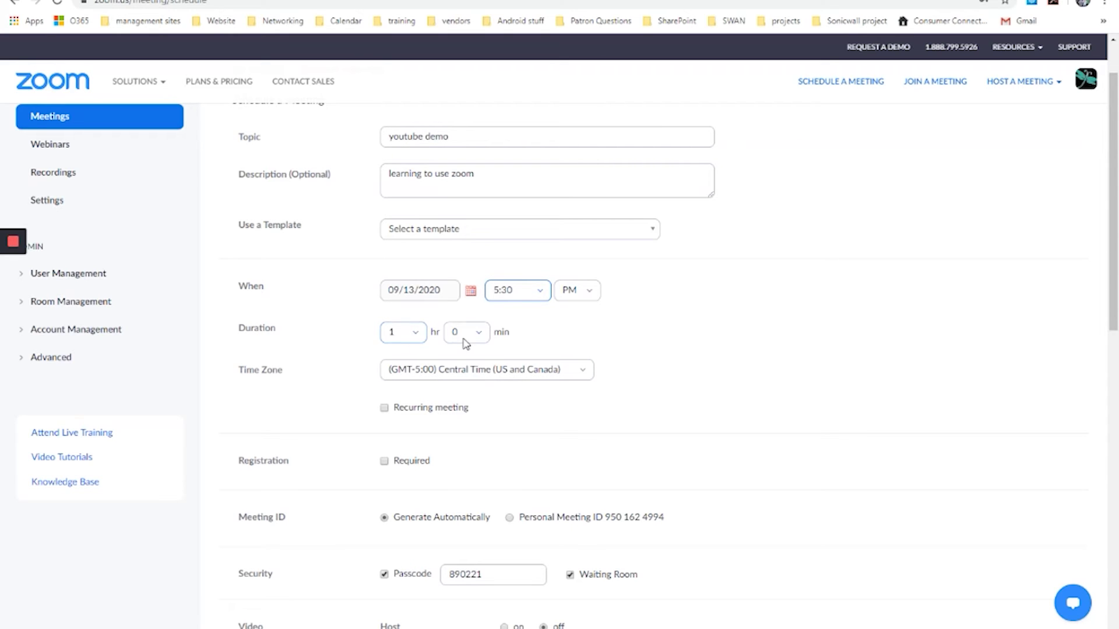
click(422, 344)
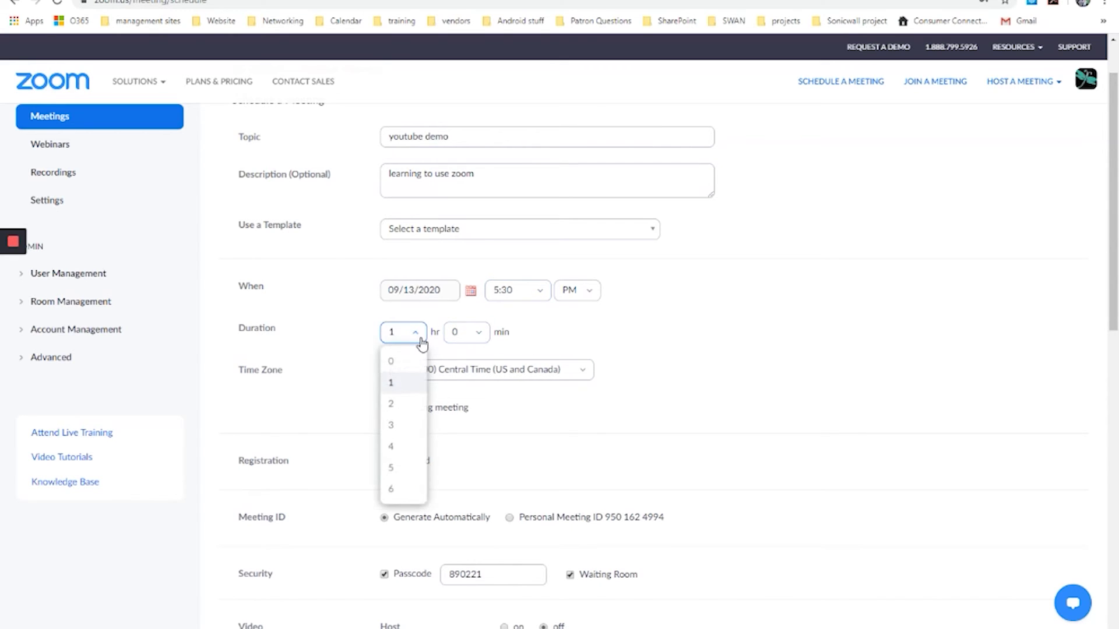
click(393, 361)
click(480, 337)
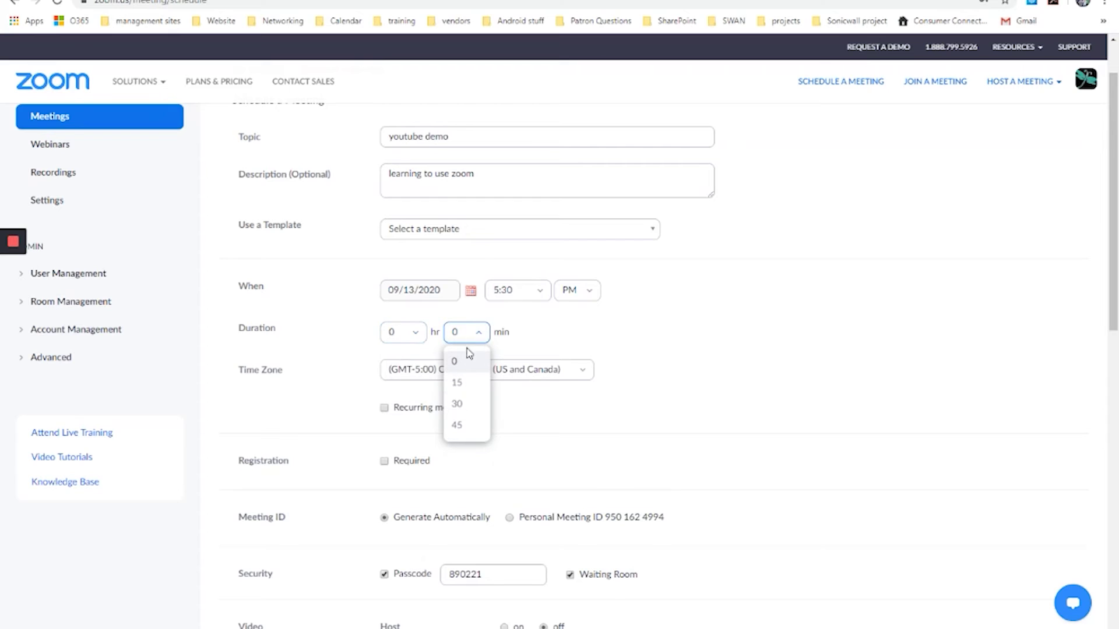
click(462, 382)
click(418, 337)
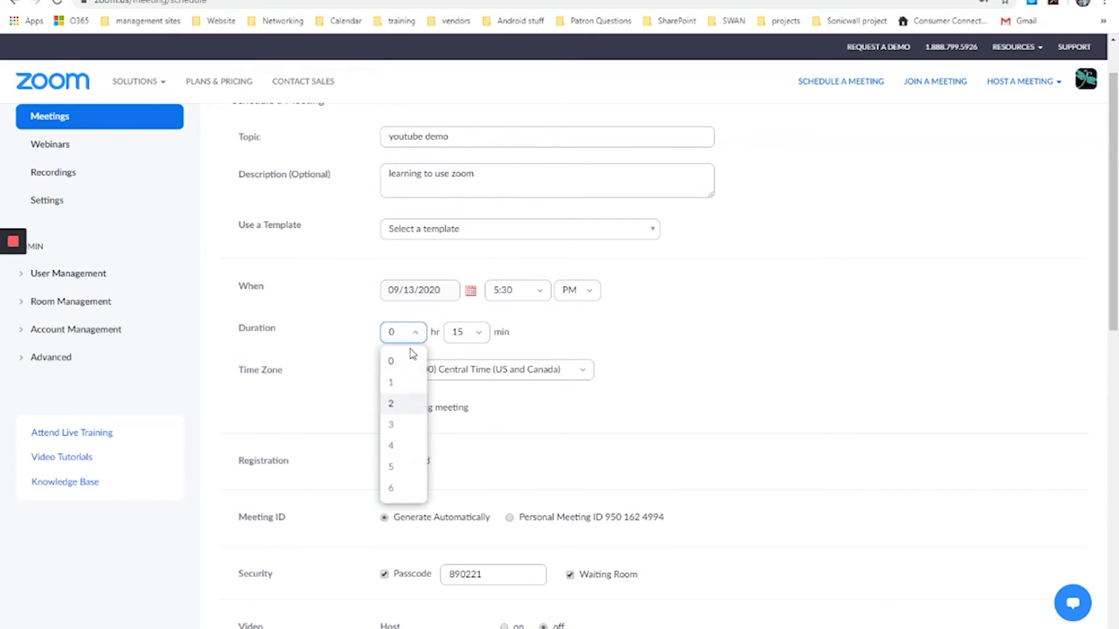
click(394, 375)
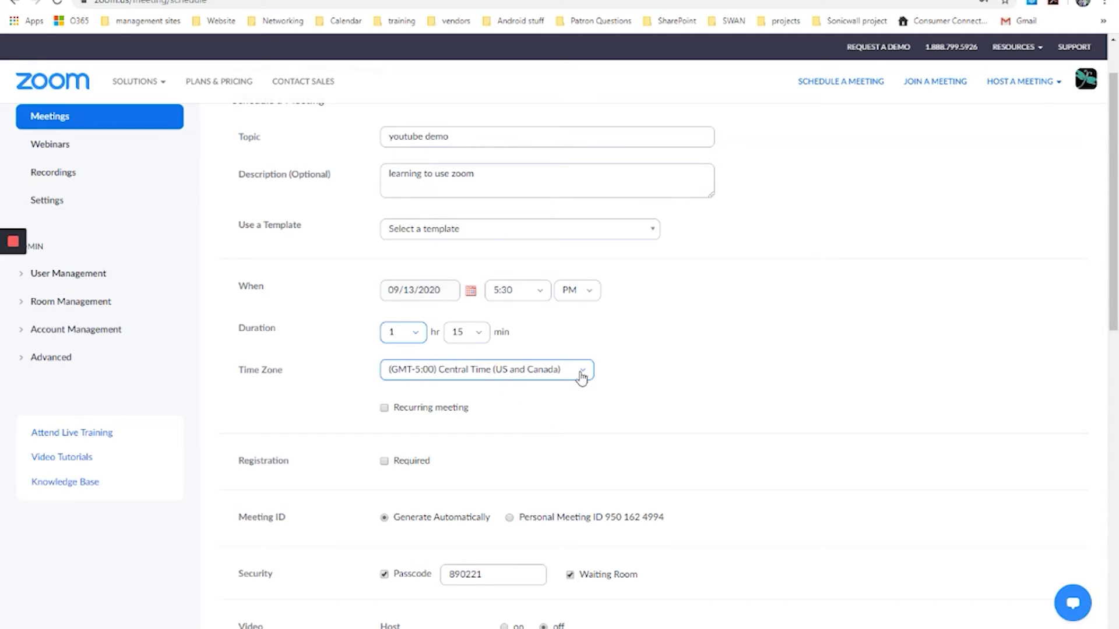
- Check the Daily recurrence options, then leave the meeting non-recurring
click(384, 409)
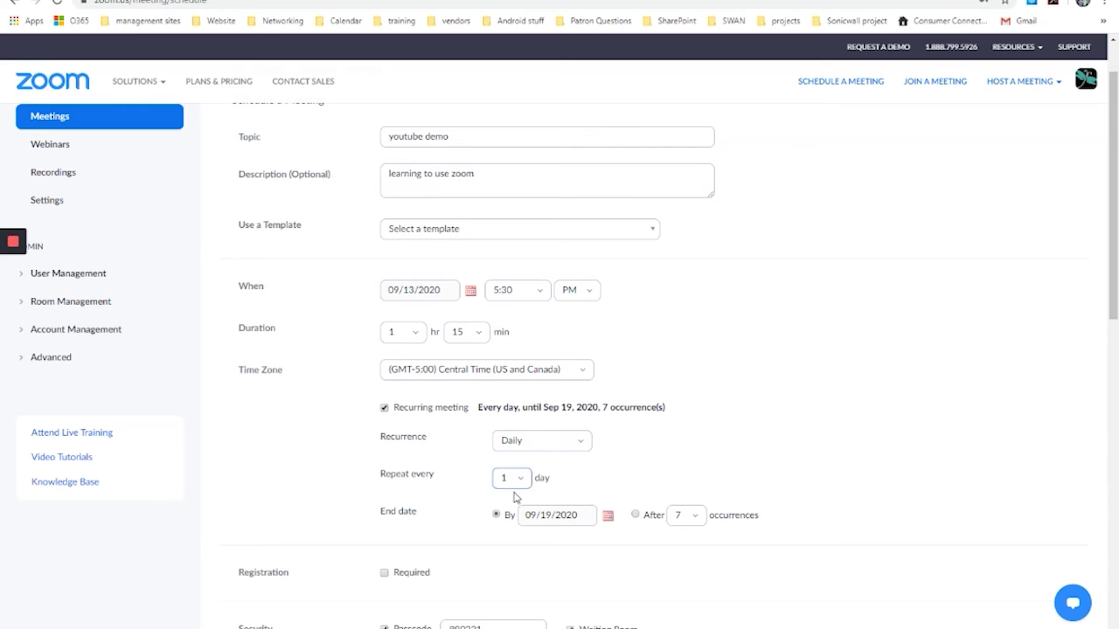
click(528, 441)
click(429, 430)
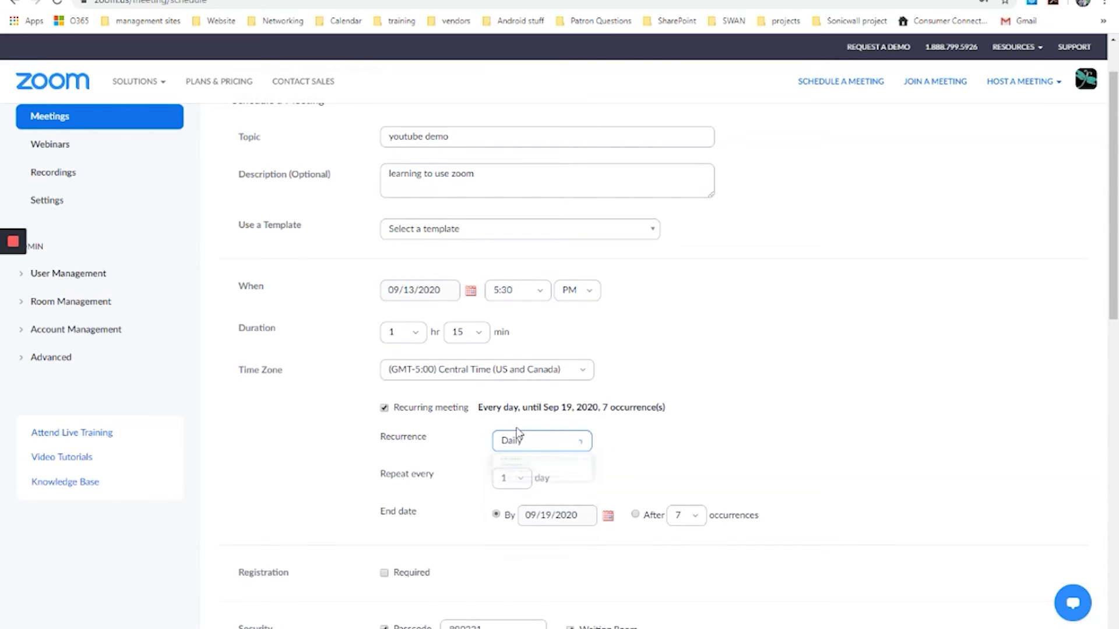
click(385, 407)
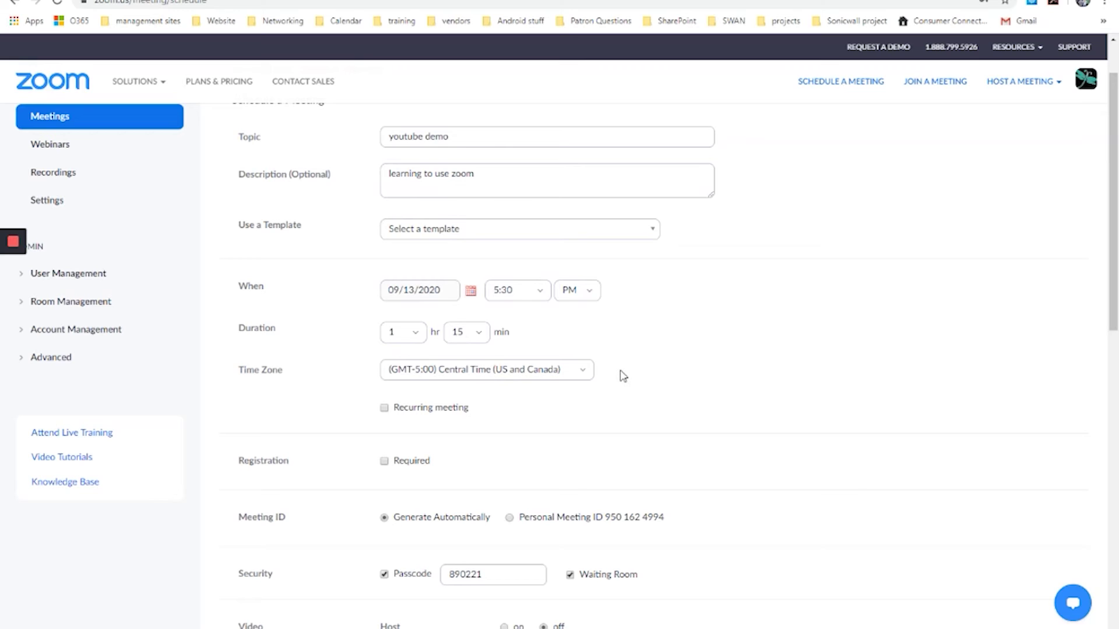
- Turn off the meeting's Waiting Room and Passcode security options
click(385, 462)
scroll(454, 532, down, 3)
scroll(488, 530, down, 2)
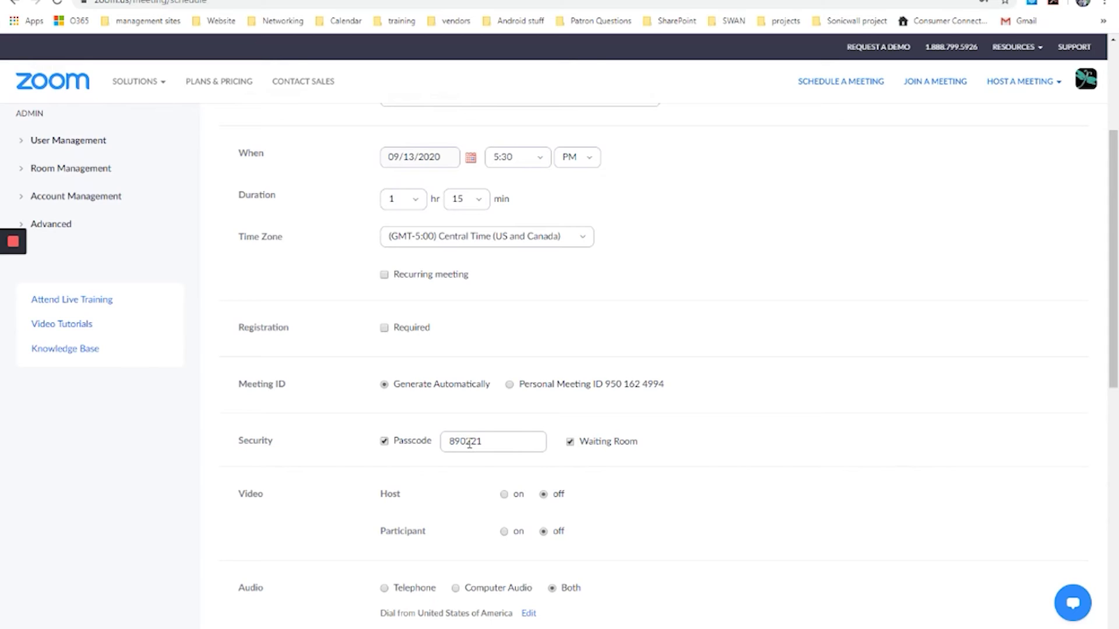
click(385, 444)
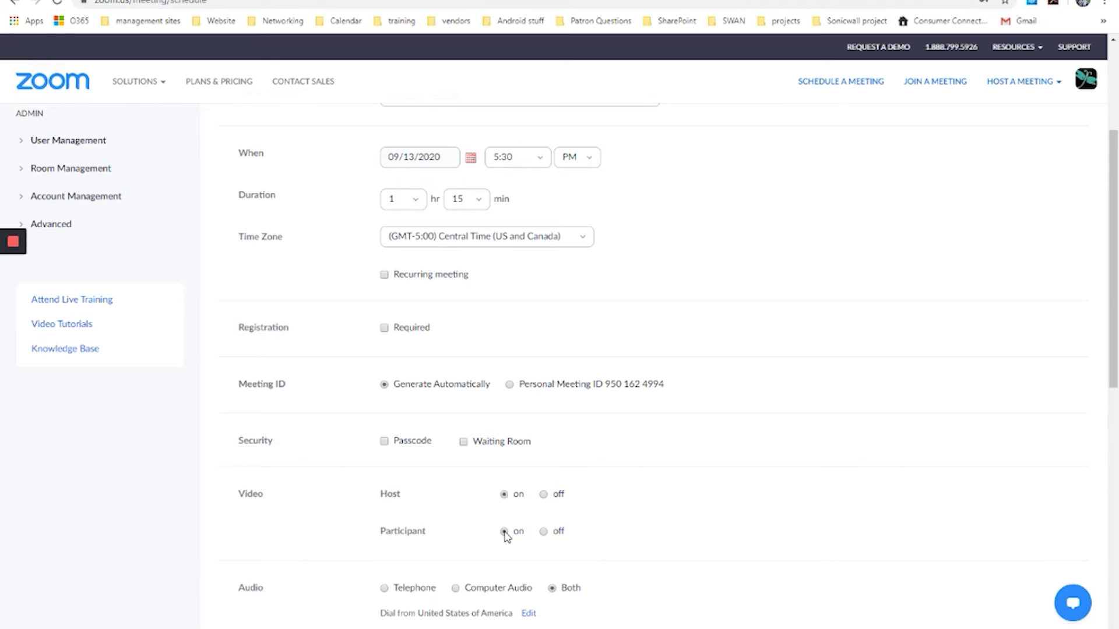
- Keep participant video on and set the meeting audio to Computer Audio only
click(543, 532)
click(504, 532)
scroll(462, 522, down, 3)
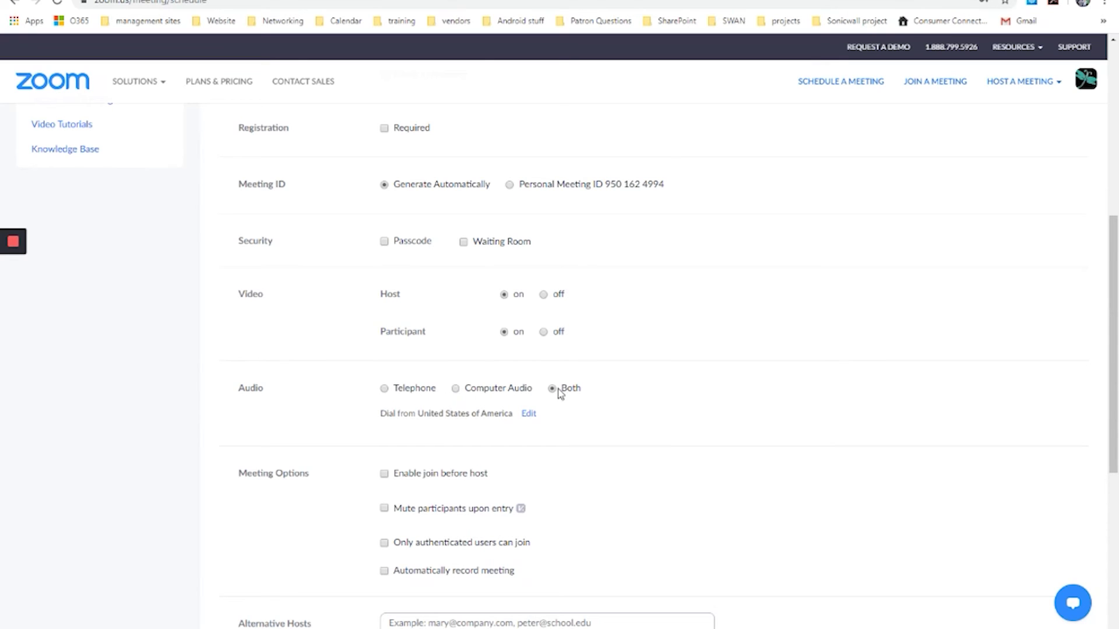
click(456, 389)
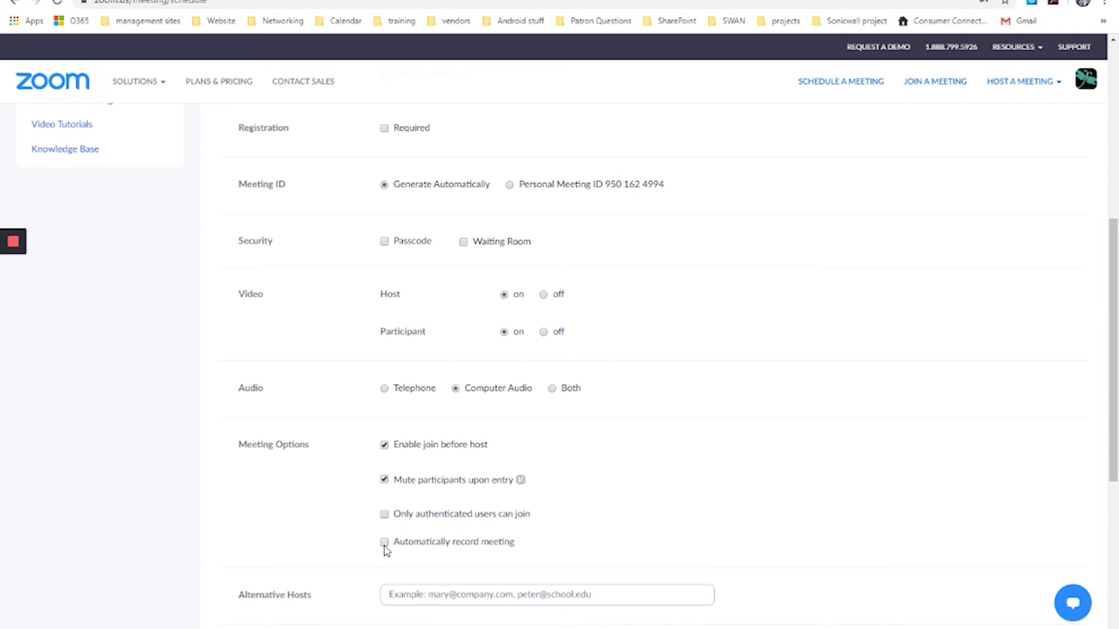
- Save the 'youtube demo' meeting scheduled for Sep 13, 2020 at 5:30 PM
scroll(519, 501, down, 2)
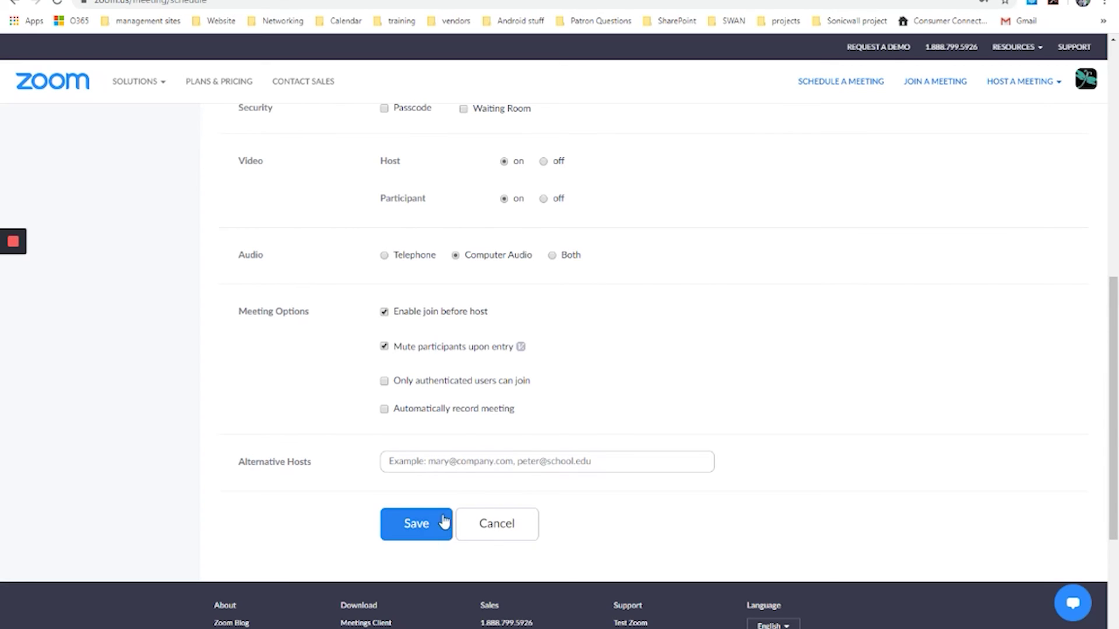
click(416, 535)
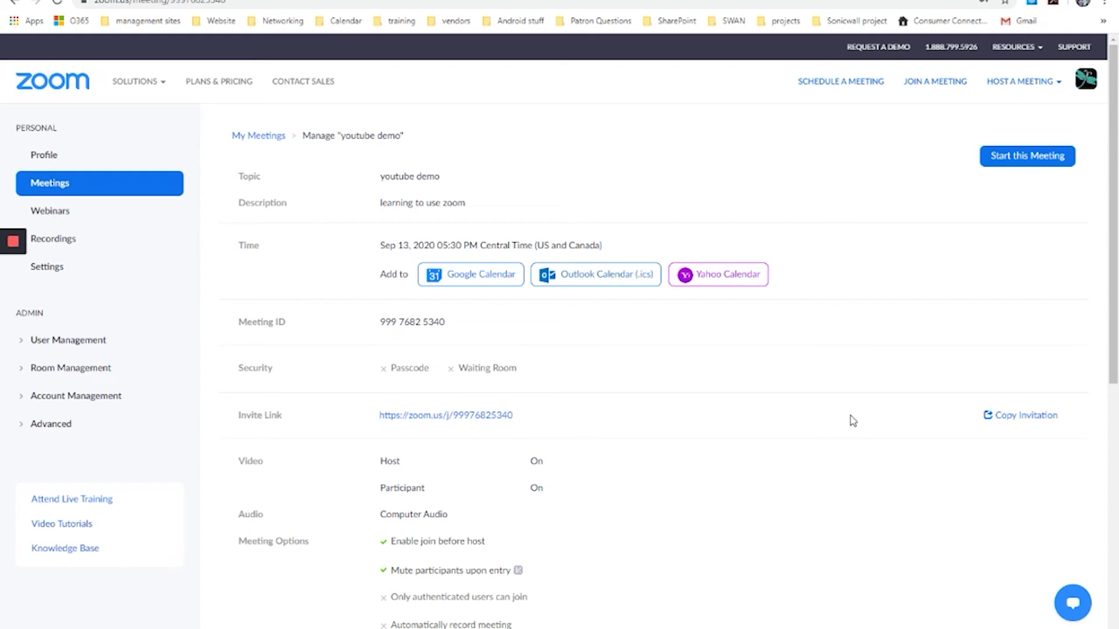
- Copy the 'youtube demo' meeting invitation to the clipboard and close the invitation dialog
click(1016, 416)
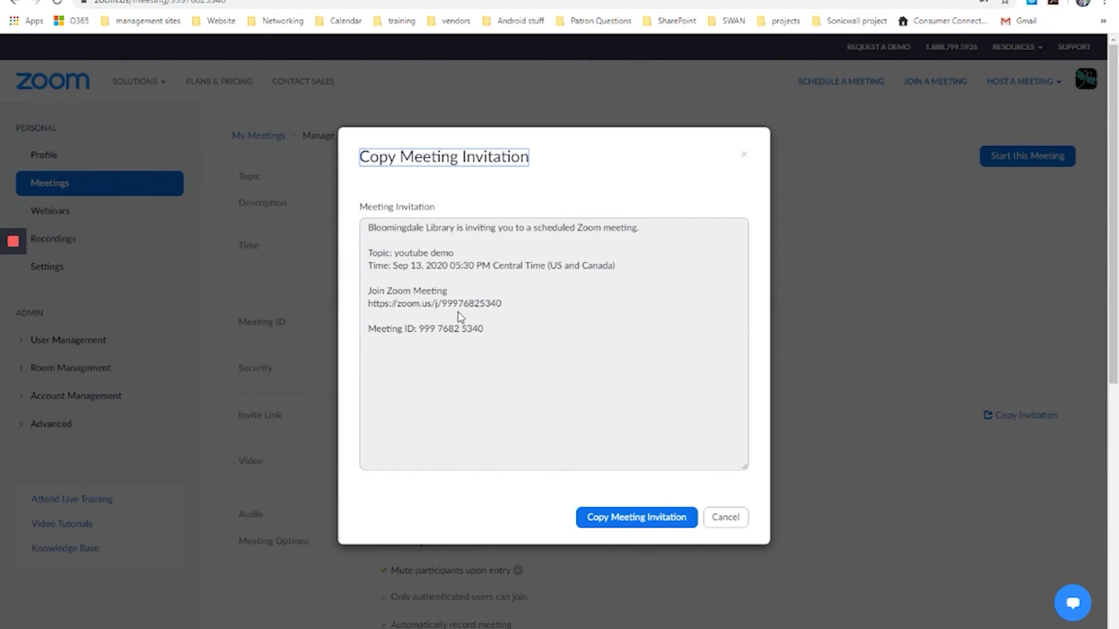
click(642, 519)
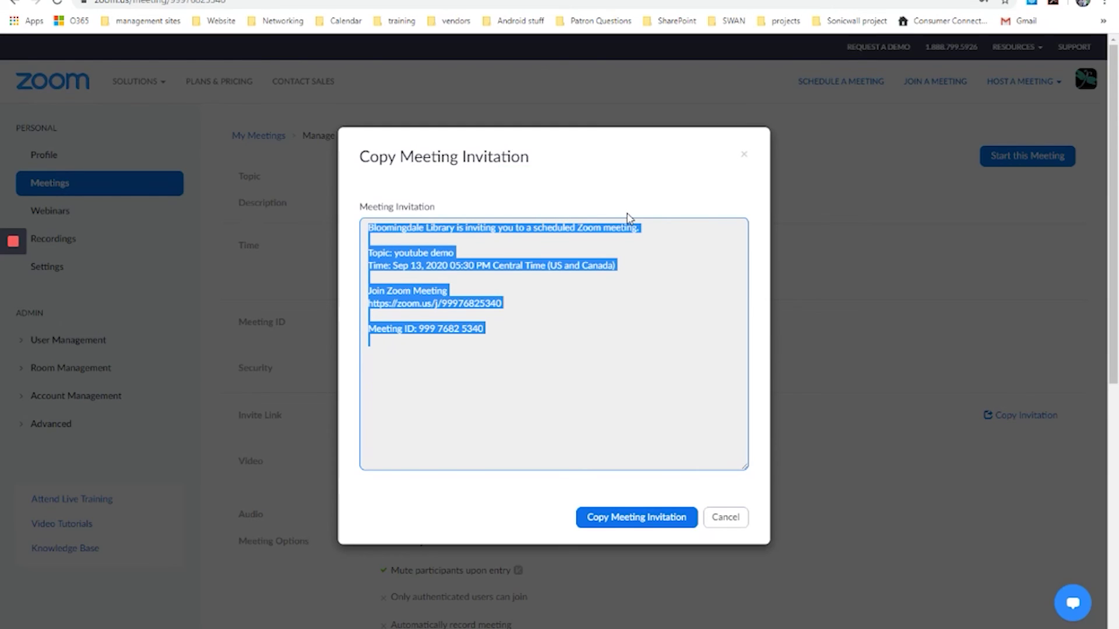
click(742, 155)
scroll(664, 431, down, 1)
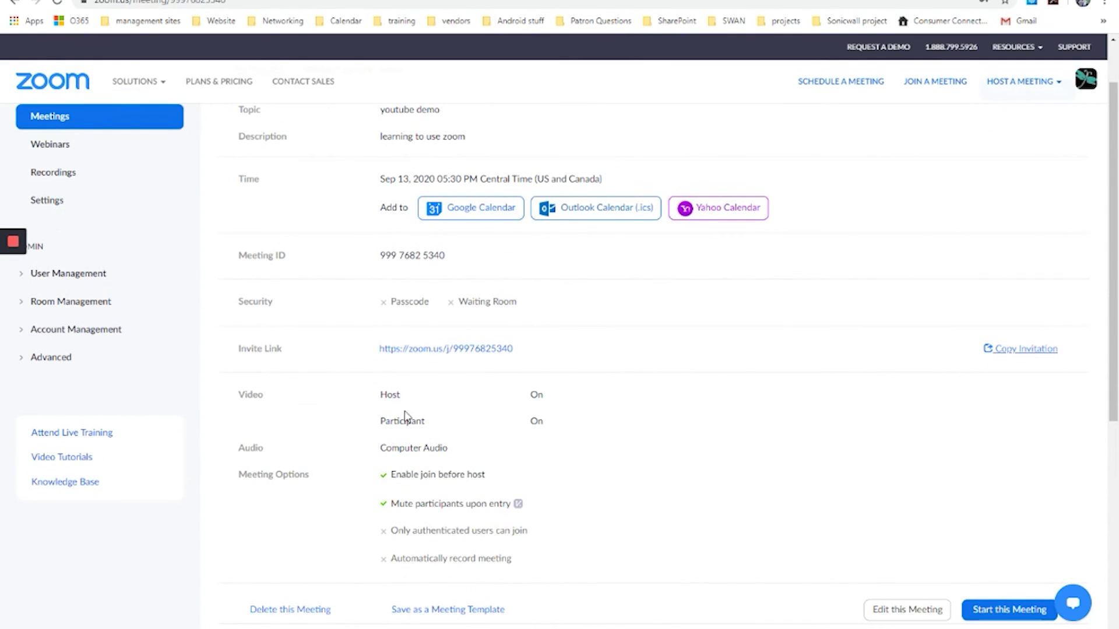
scroll(550, 446, down, 1)
scroll(550, 447, down, 1)
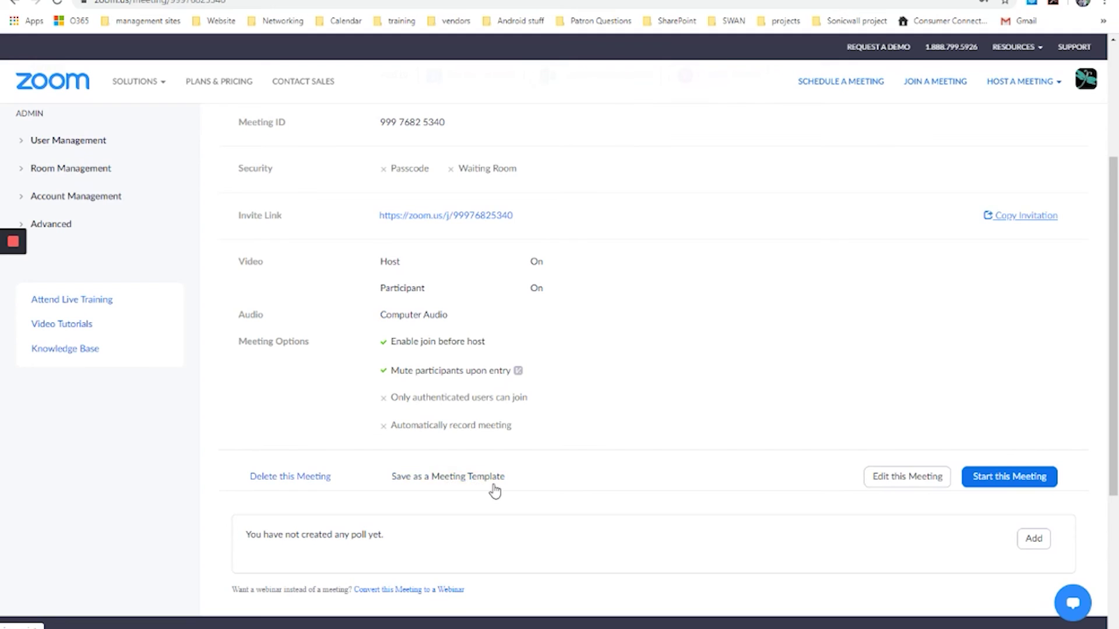
scroll(575, 495, up, 1)
scroll(585, 502, up, 2)
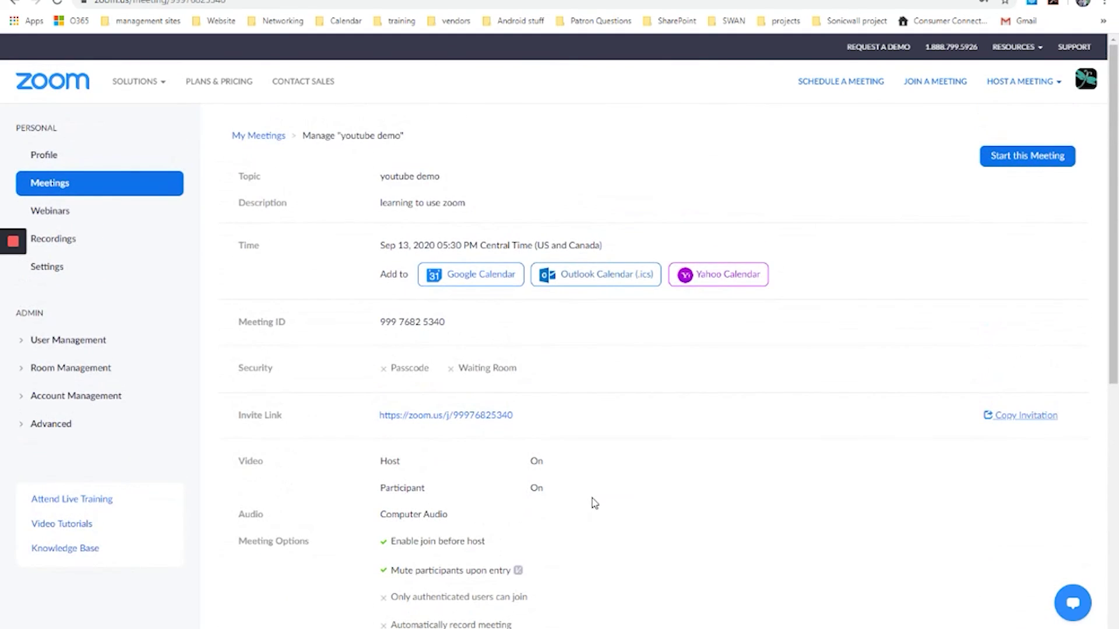
scroll(594, 502, down, 1)
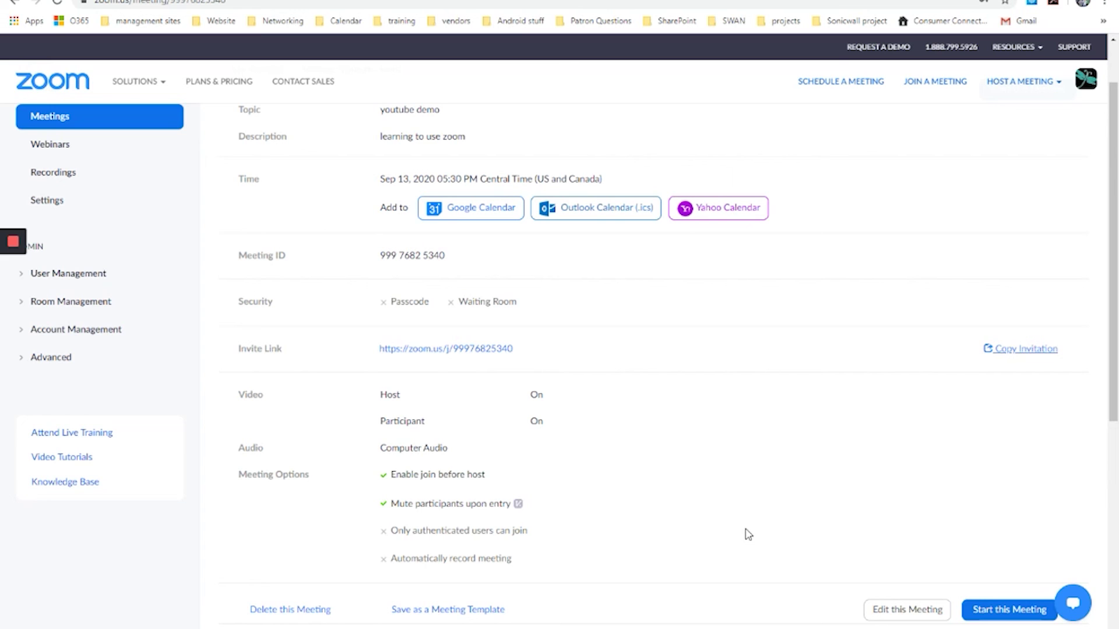
scroll(290, 237, up, 1)
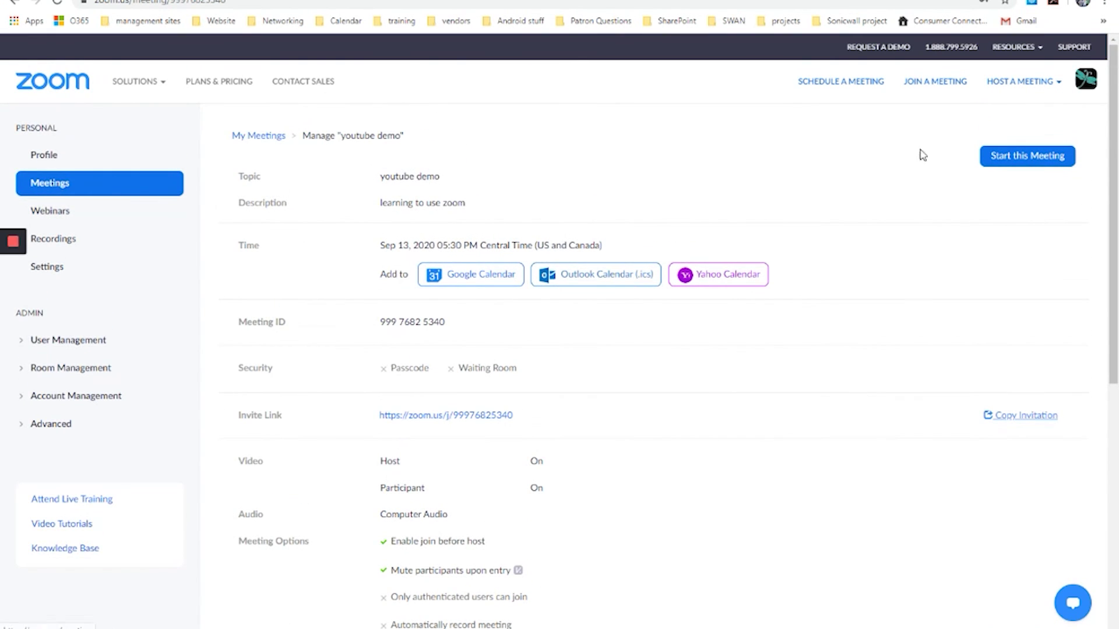
- Start the 'youtube demo' meeting, letting the browser launch the Zoom desktop app
click(1012, 163)
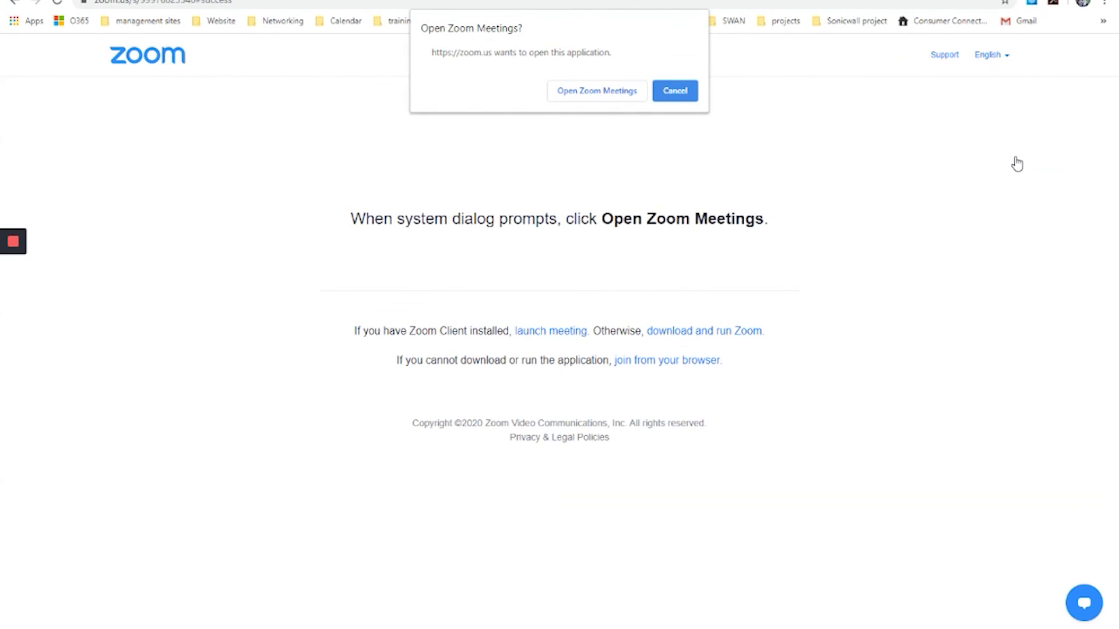
click(575, 93)
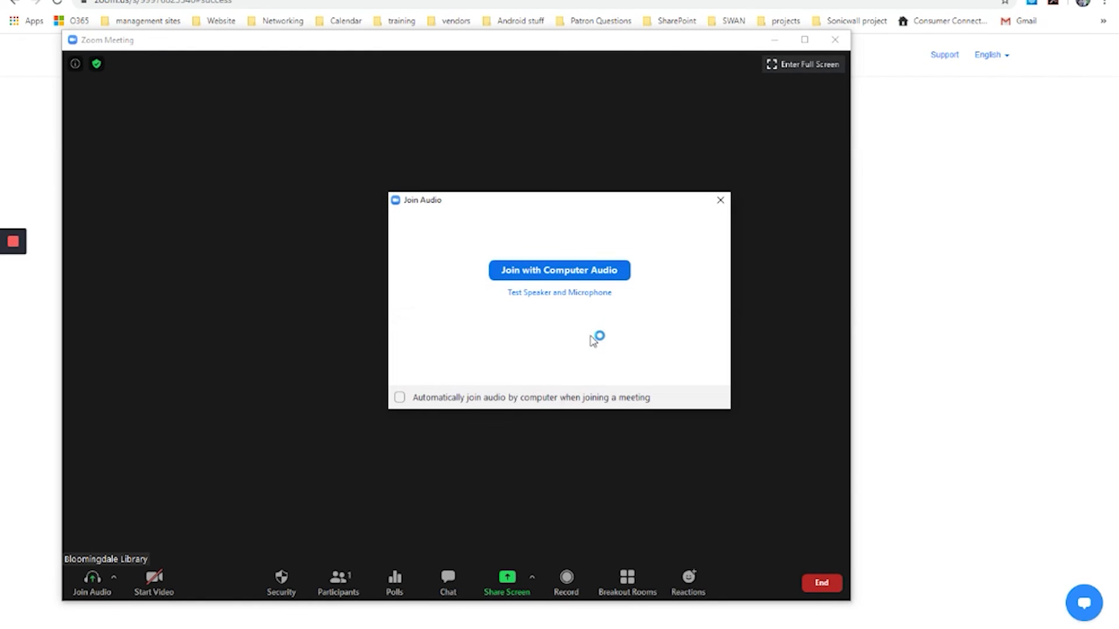
- Join the meeting with computer audio and move the meeting window higher on screen
click(561, 274)
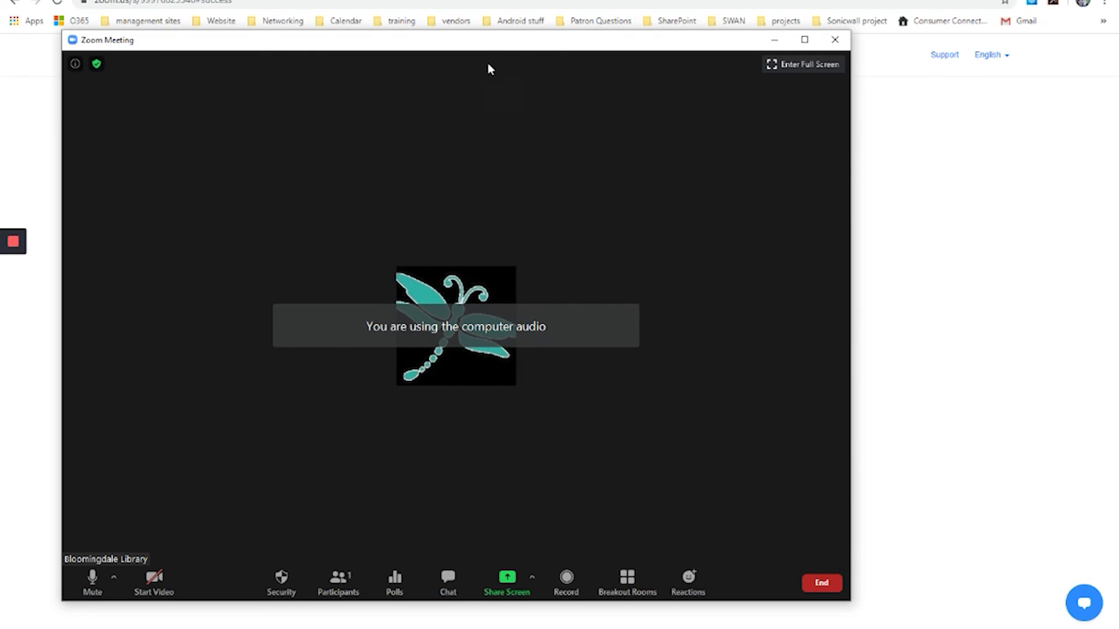
drag(486, 47, 480, 1)
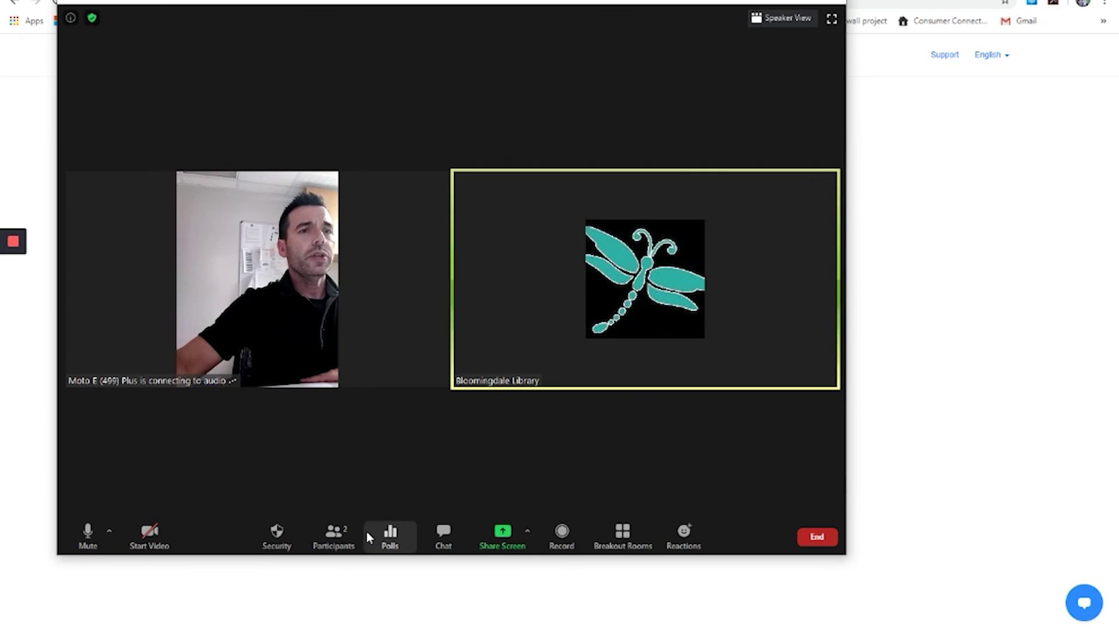
- Show the participant list and stop the Moto E (499) Plus participant's video
click(342, 541)
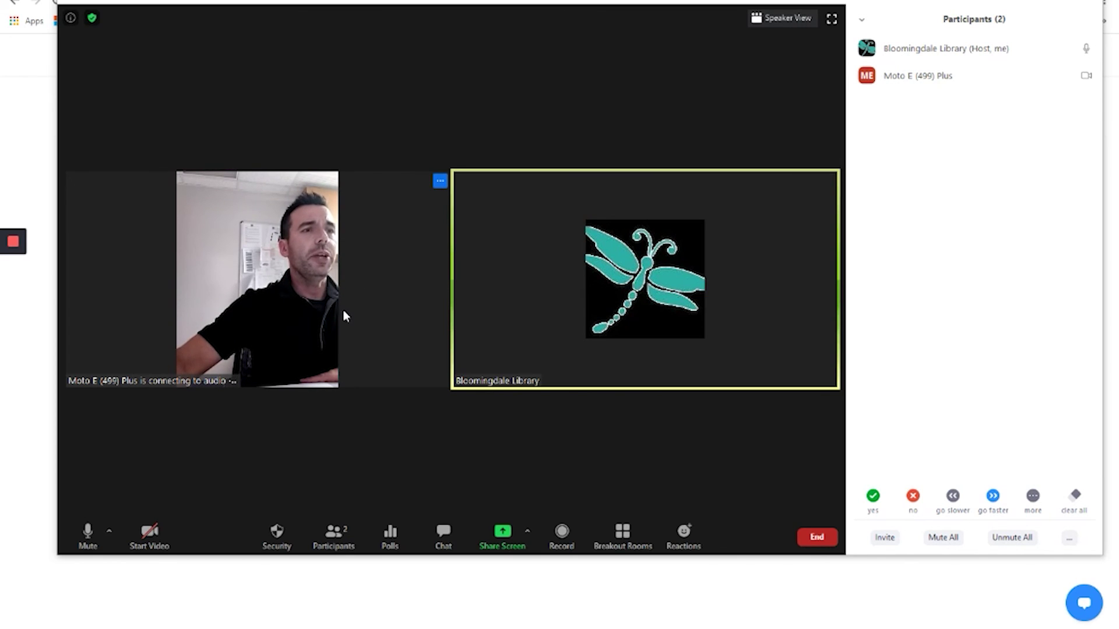
mouse_move(1062, 83)
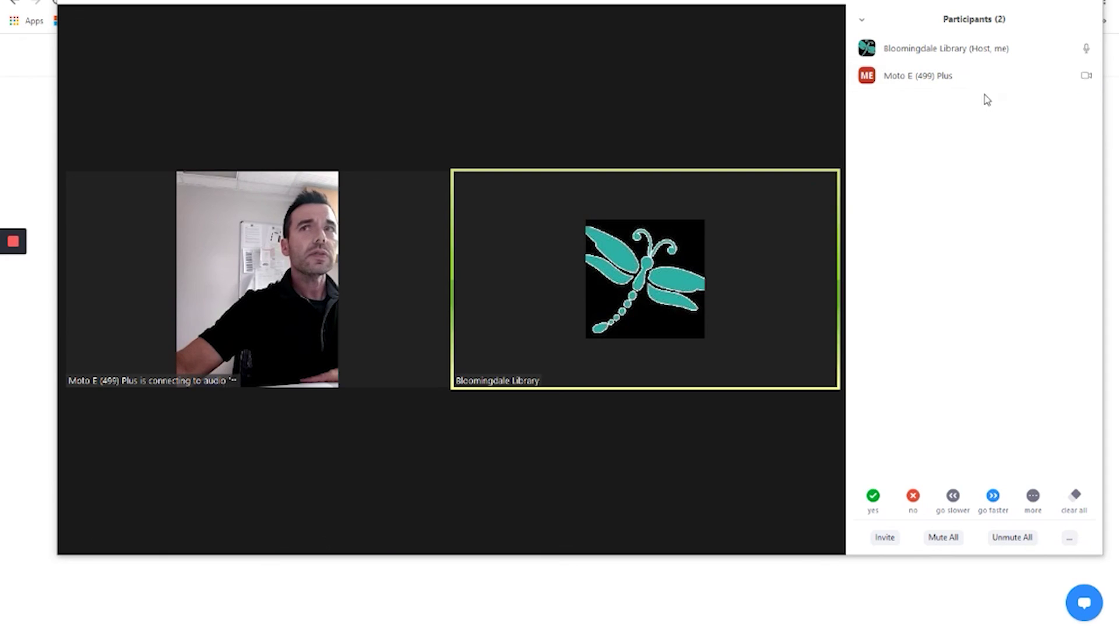
click(1086, 77)
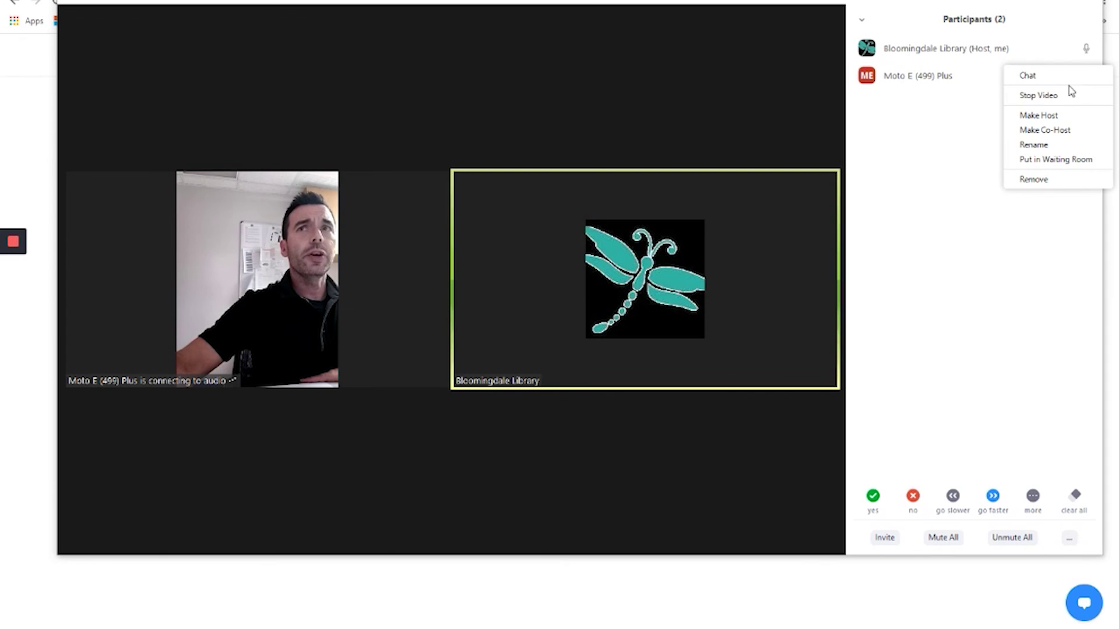
click(1038, 95)
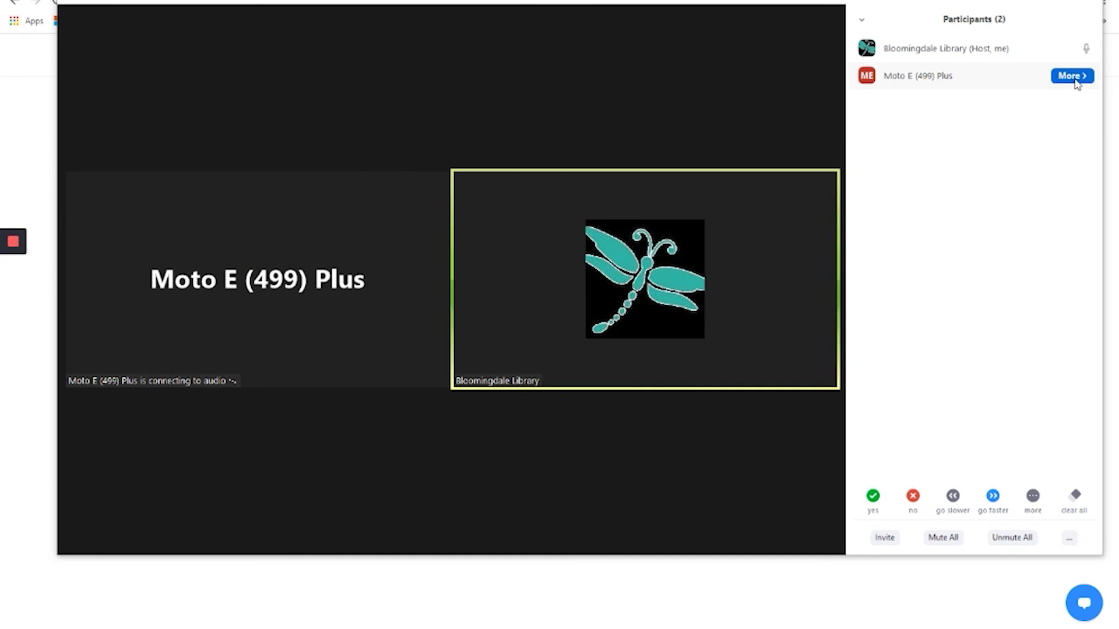
- Ask the Moto E (499) Plus participant to start their video again
click(1075, 78)
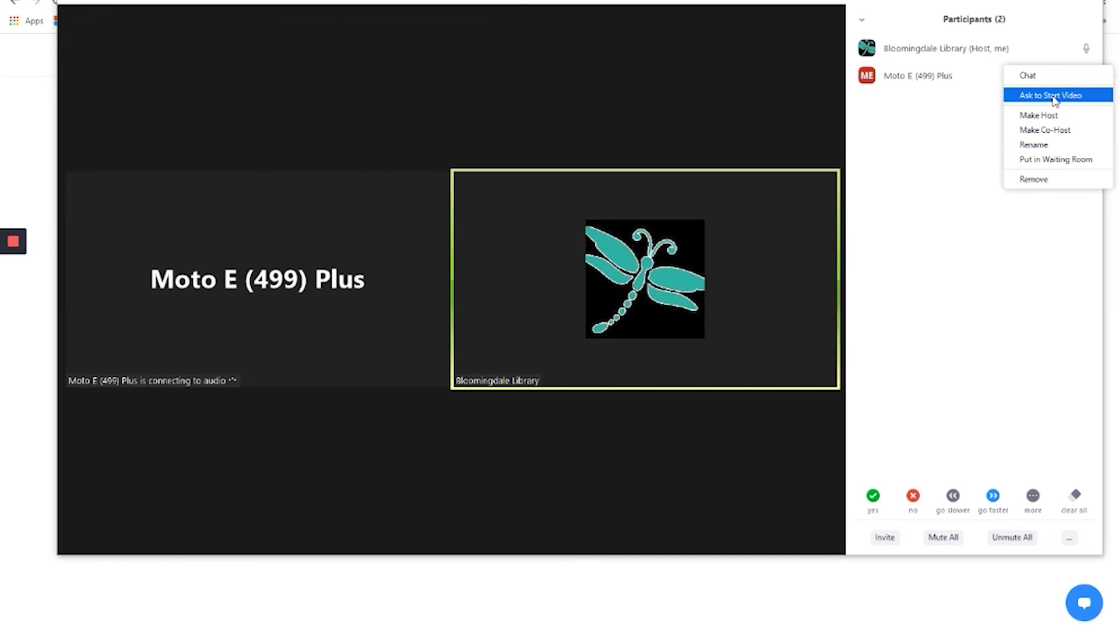
click(1055, 99)
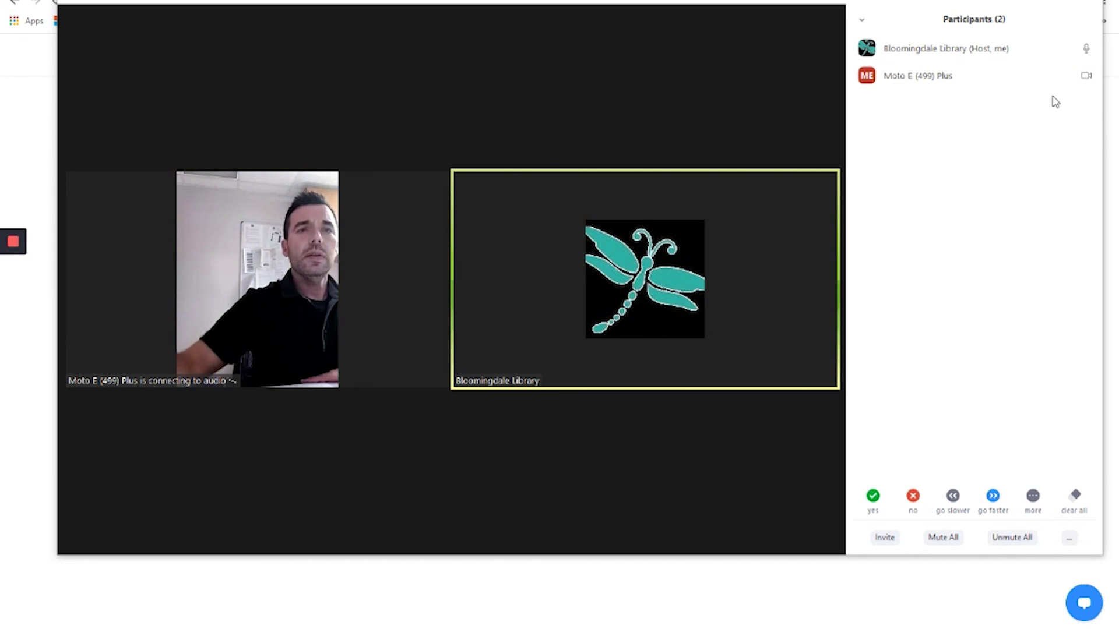
mouse_move(599, 382)
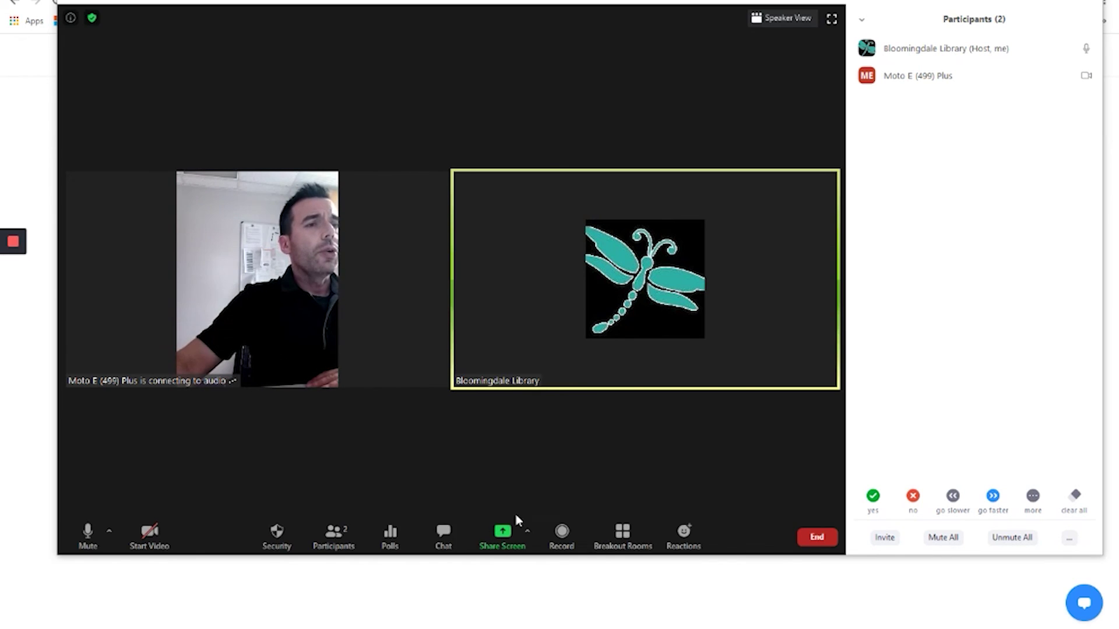
- Send 'how is this working' privately to Moto E (499) Plus in the meeting chat
click(448, 543)
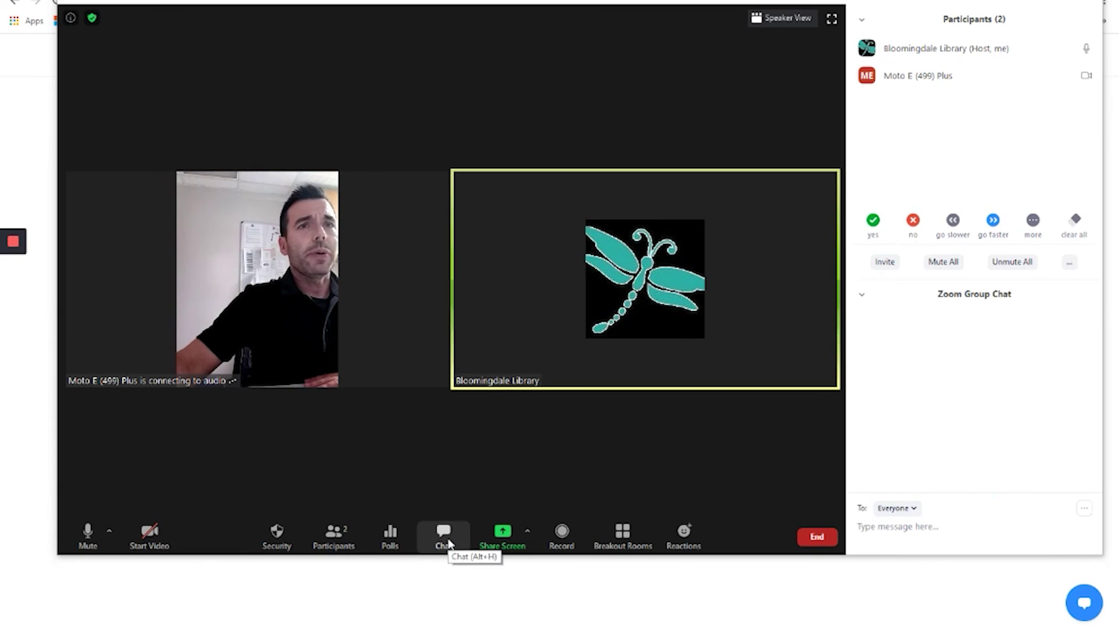
click(912, 509)
click(912, 550)
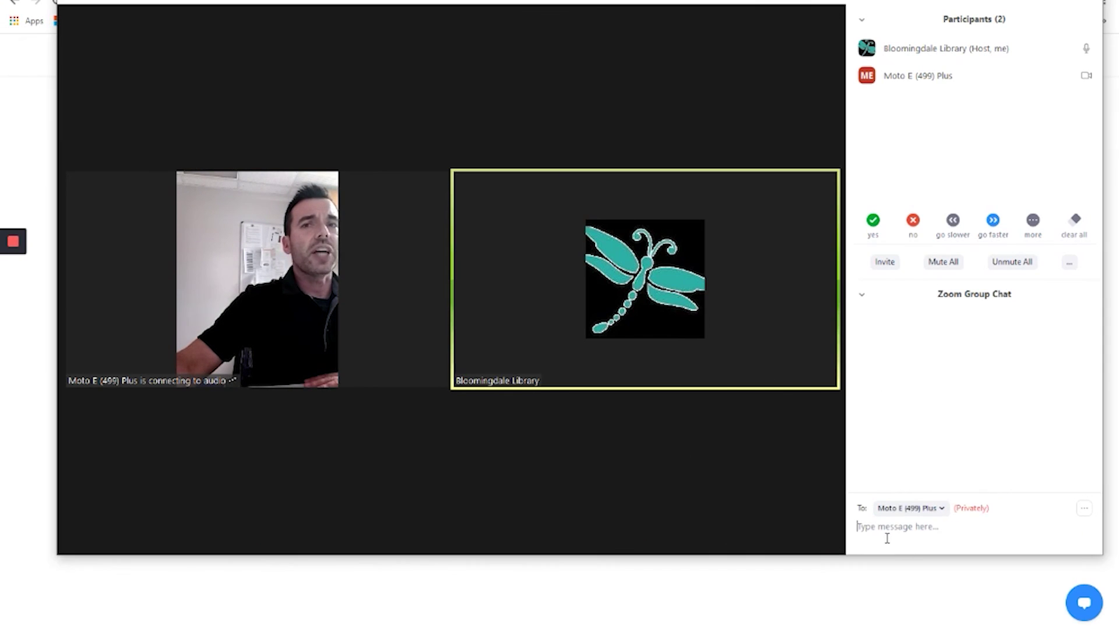
click(880, 534)
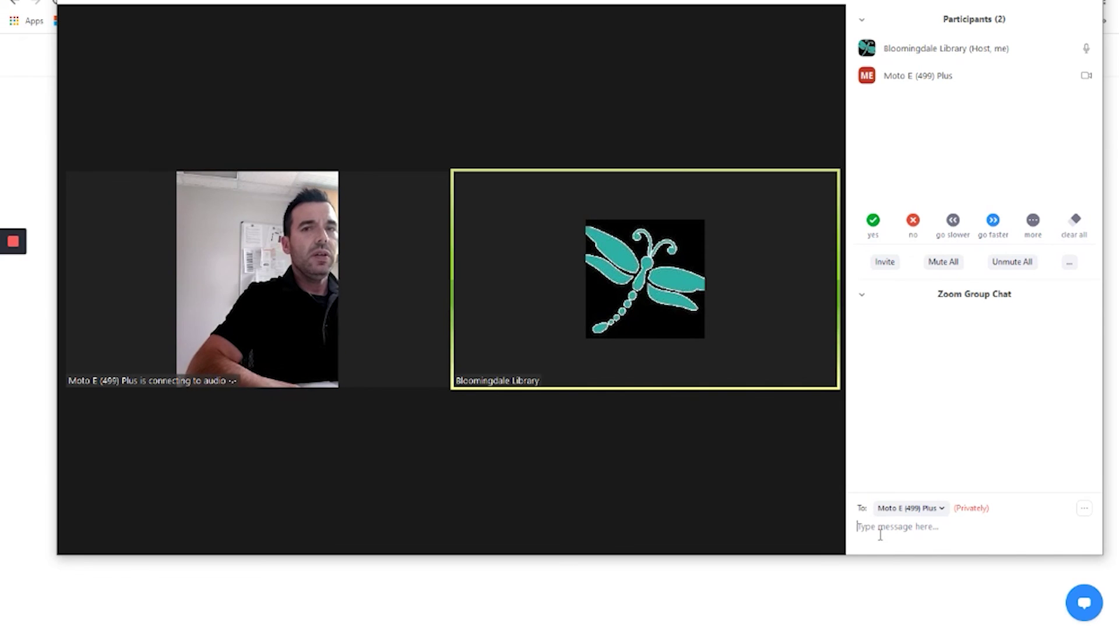
text(how is this working)
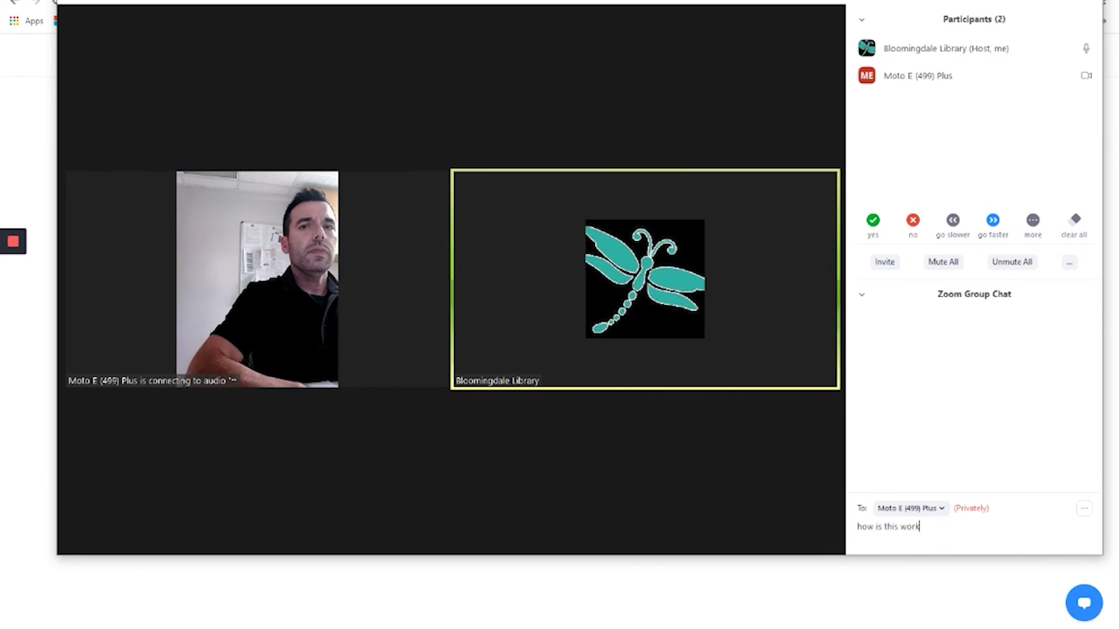
key(Return)
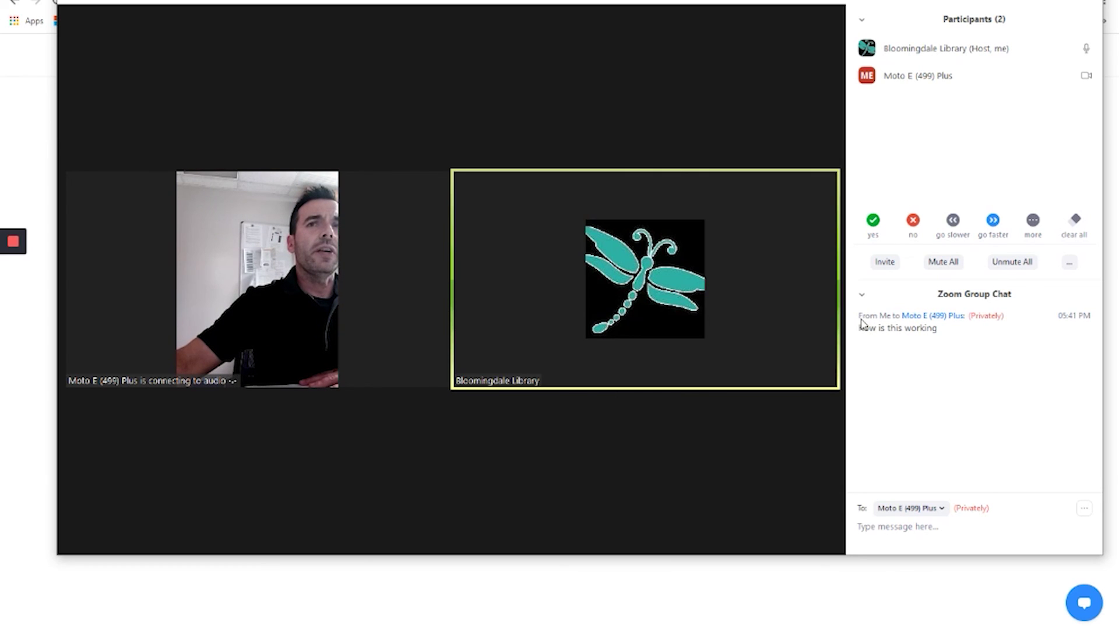
- Send 'Hi!' to Everyone in the chat
click(910, 509)
click(901, 531)
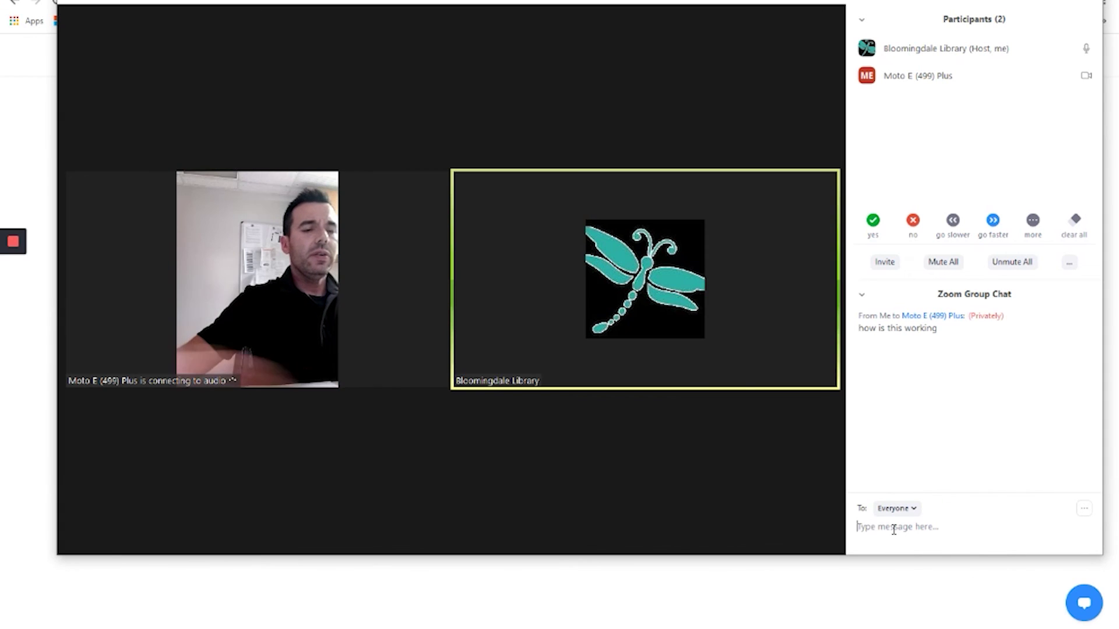
text(Hi!)
key(Return)
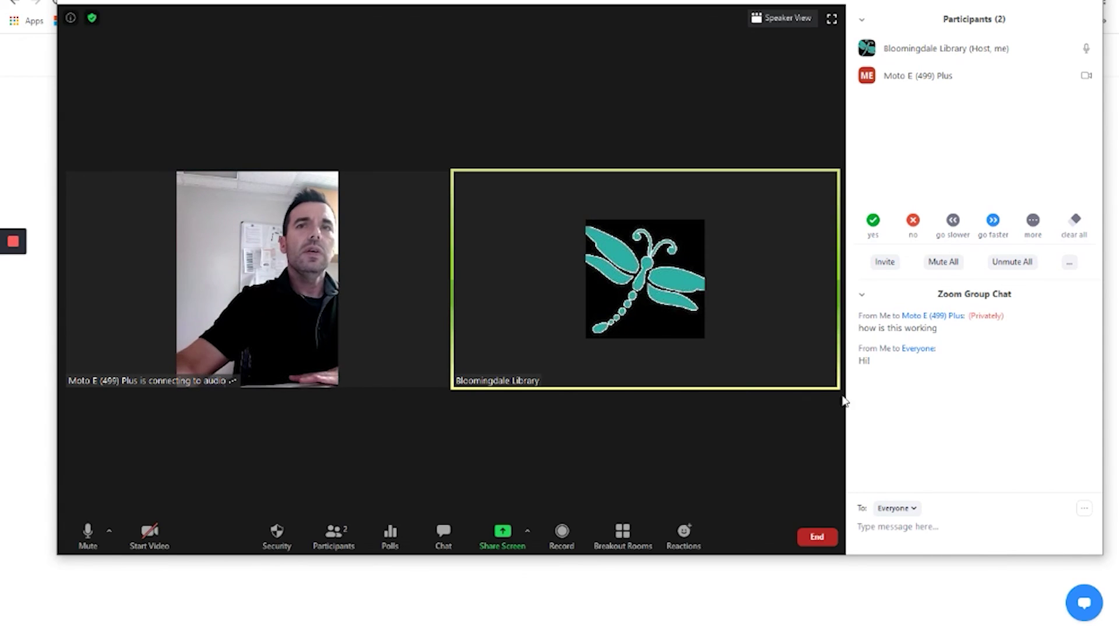